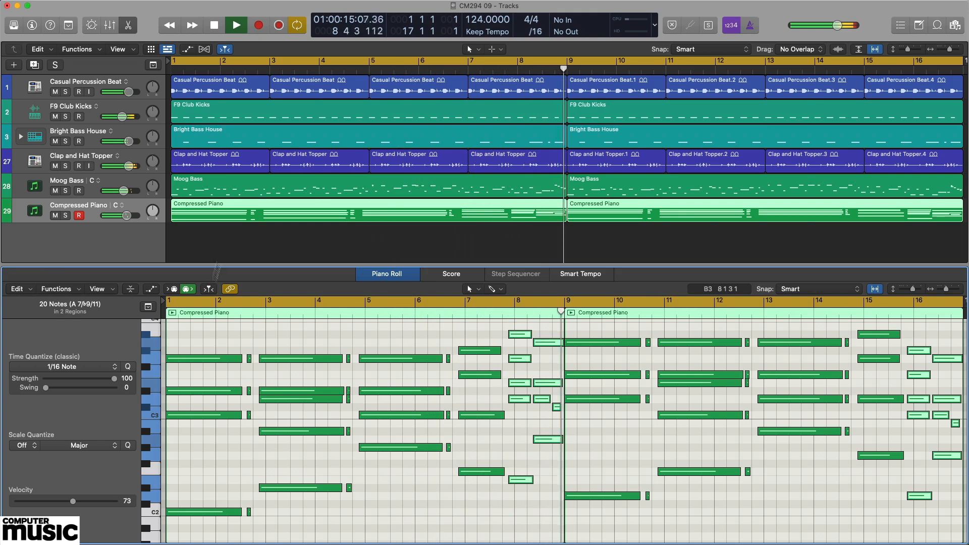
- Turn off Catch Playhead in the Tracks area and toggle the 16-bar cycle range
{"action": "left_click", "coordinate": [225, 49]}
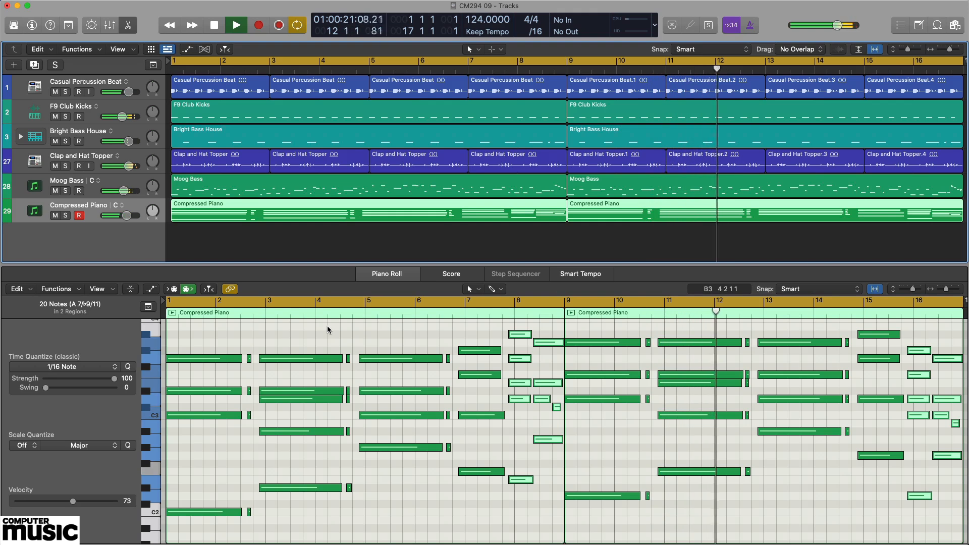
{"action": "key", "text": "c"}
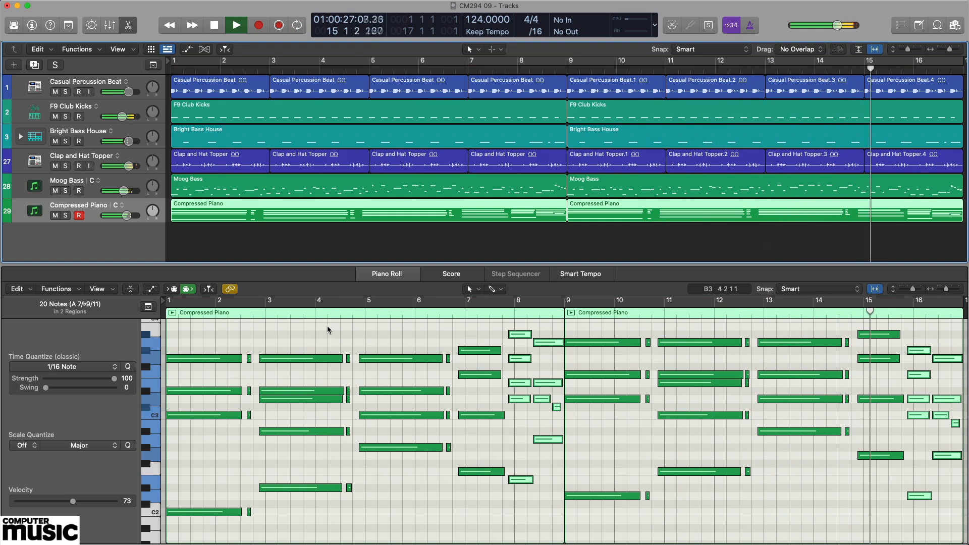
{"action": "key", "text": "c"}
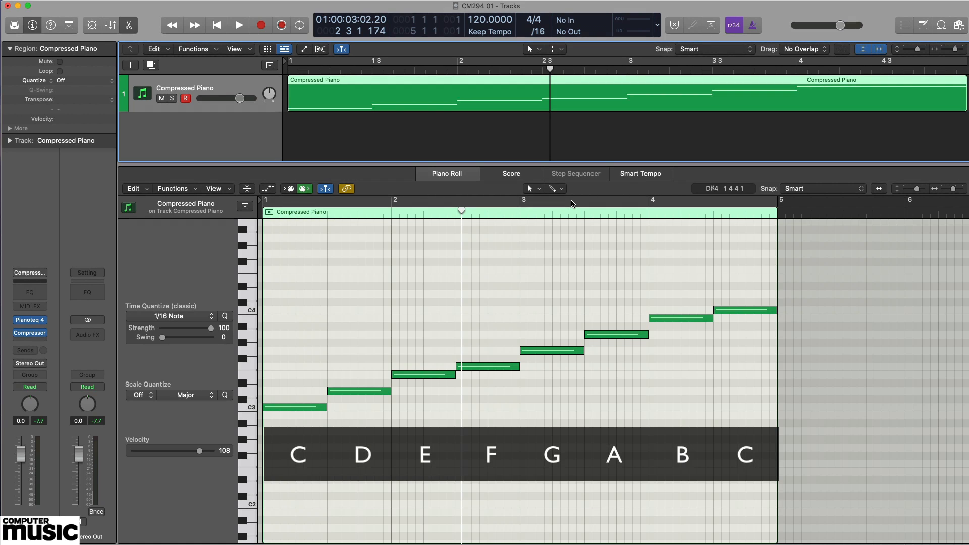
- Play the C major scale region from the beginning through its final C4 note, and stop playback
{"action": "key", "text": "Return"}
{"action": "key", "text": "space"}
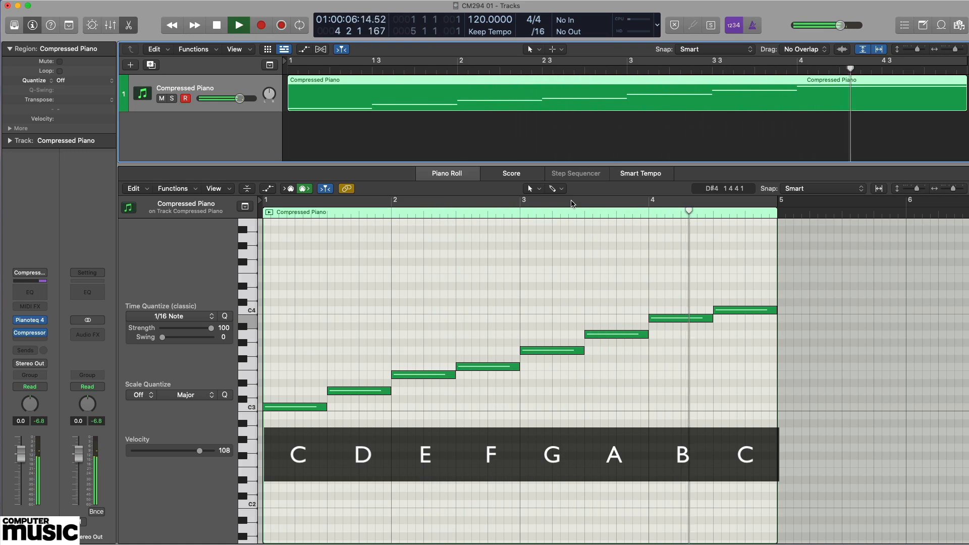
{"action": "key", "text": "space"}
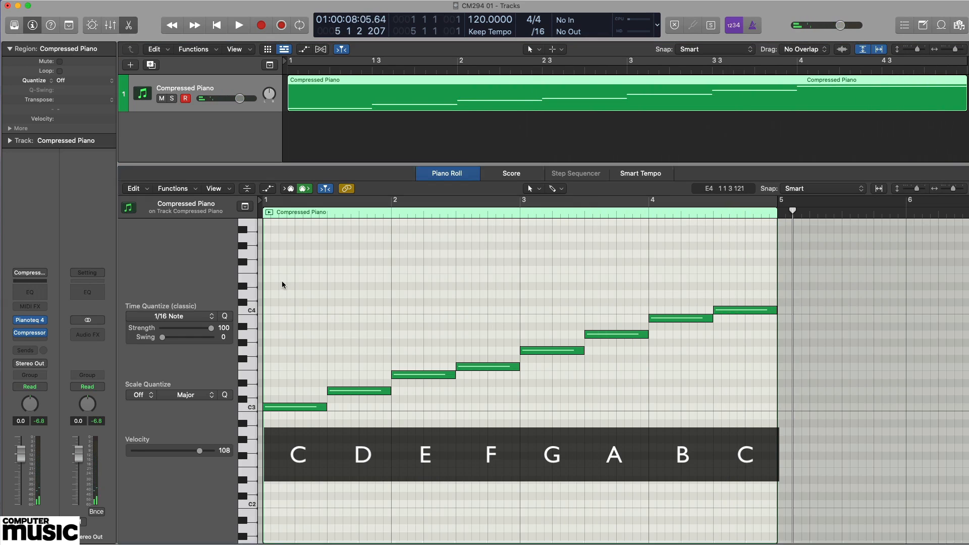
- Select the seven scale notes from C3 to B3, single out the closing C4, and clear the selection
{"action": "left_click_drag", "start_coordinate": [281, 282], "coordinate": [676, 447]}
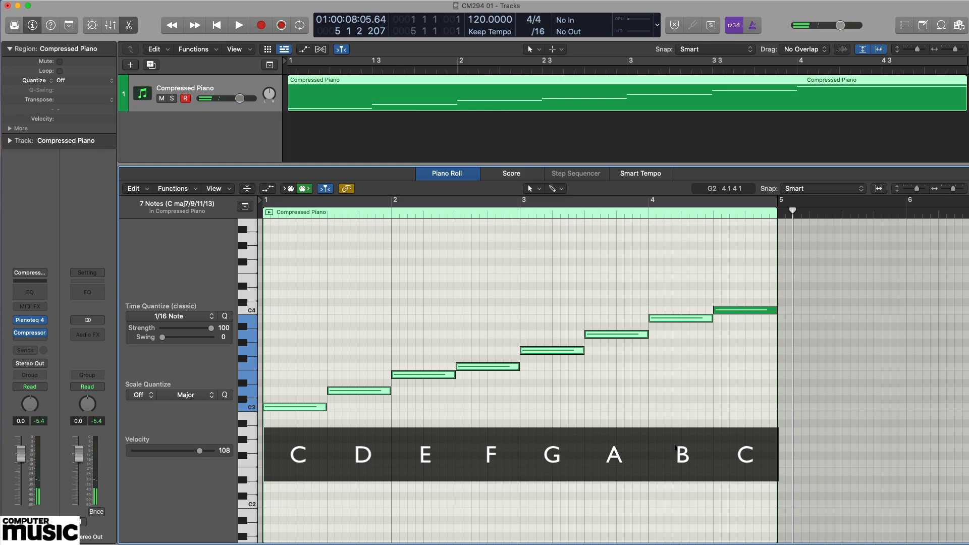
{"action": "left_click", "coordinate": [752, 310]}
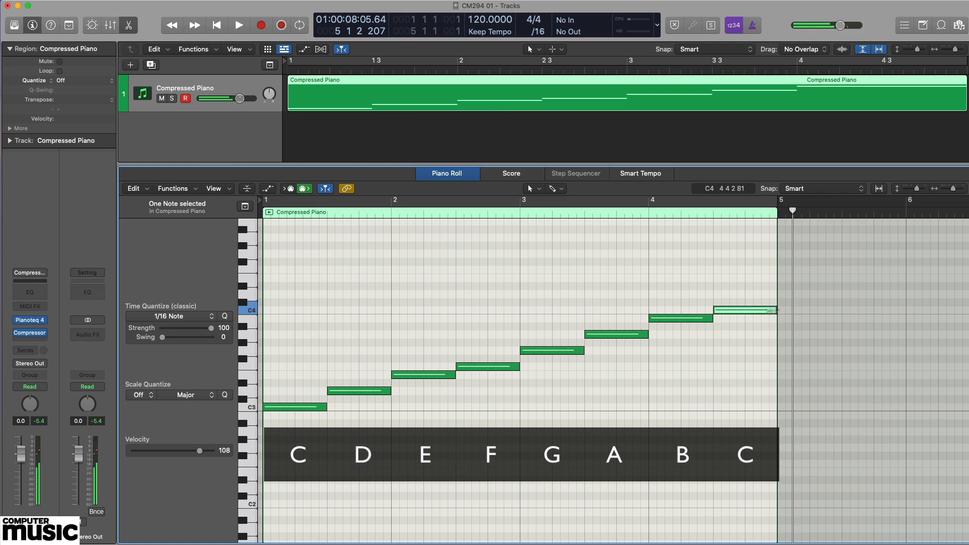
{"action": "left_click", "coordinate": [821, 290]}
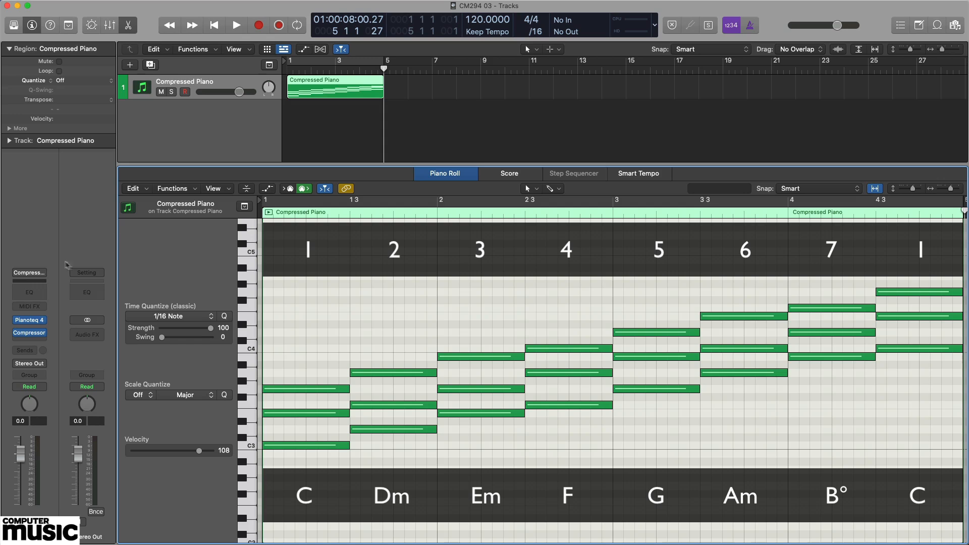
- Audition the individual notes of the C major triads one after another, starting from C3 in the first chord
{"action": "left_click", "coordinate": [314, 447]}
{"action": "key", "text": "Up"}
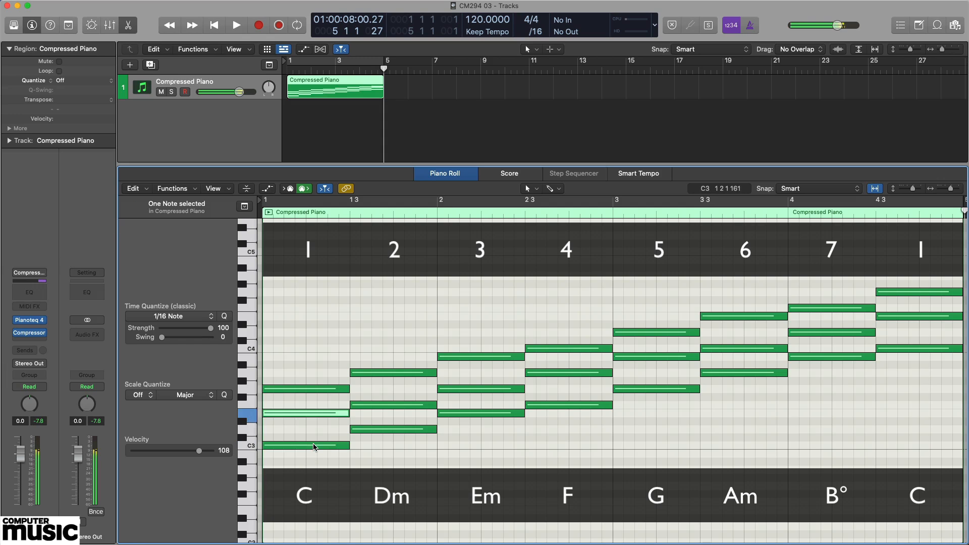
{"action": "key", "text": "Up"}
{"action": "key", "text": "Right"}
{"action": "key", "text": "Right"}
{"action": "key", "text": "Right"}
{"action": "key", "text": "Right"}
{"action": "key", "text": "Right"}
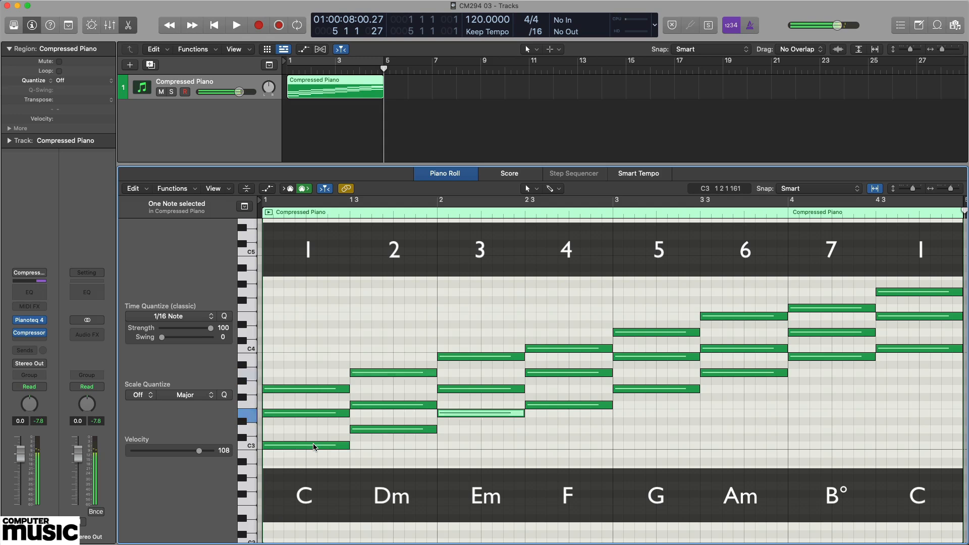
{"action": "key", "text": "Right"}
{"action": "key", "text": "Right"}
{"action": "key", "text": "Right"}
{"action": "key", "text": "Right"}
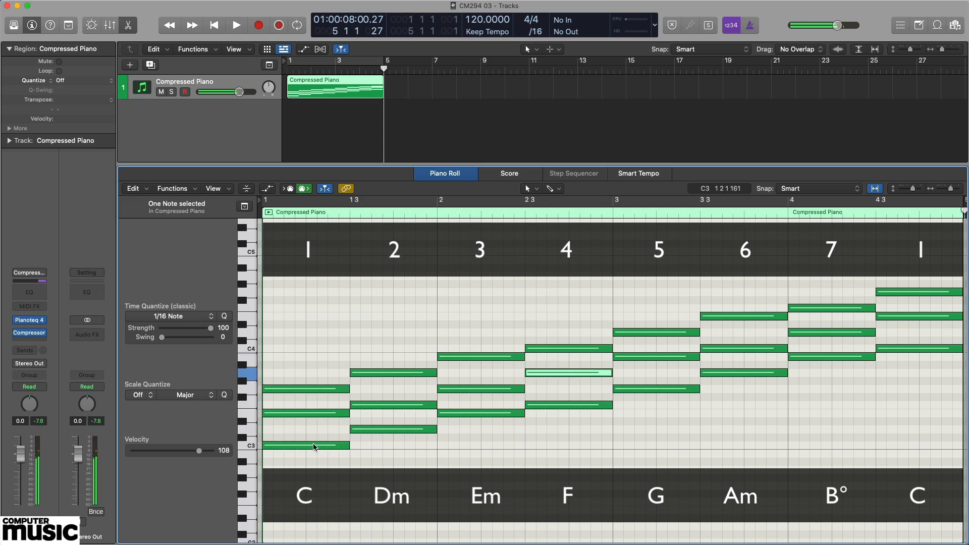
{"action": "key", "text": "Right"}
{"action": "key", "text": "Right"}
{"action": "key", "text": "Right"}
{"action": "key", "text": "Right"}
{"action": "key", "text": "Right"}
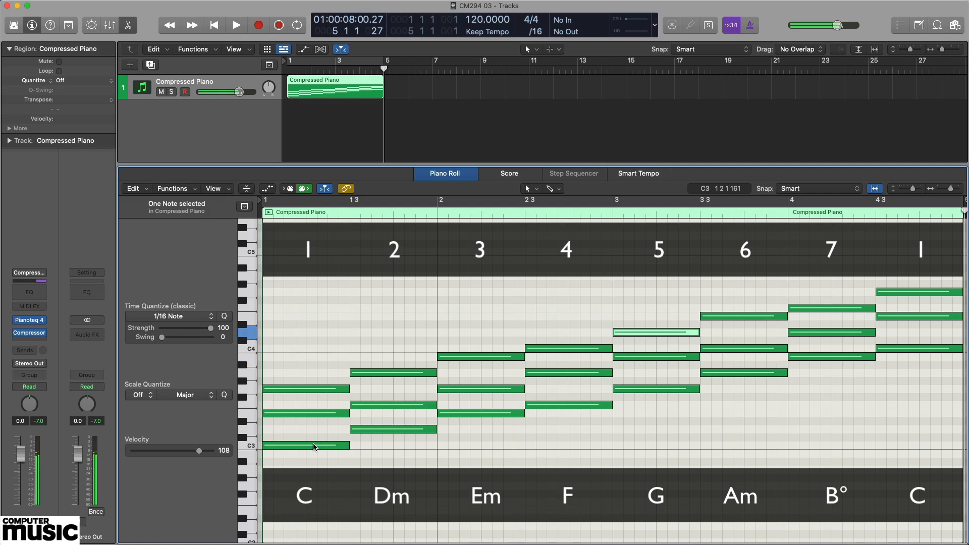
{"action": "key", "text": "Right"}
{"action": "key", "text": "Right"}
{"action": "key", "text": "Right"}
{"action": "key", "text": "Right"}
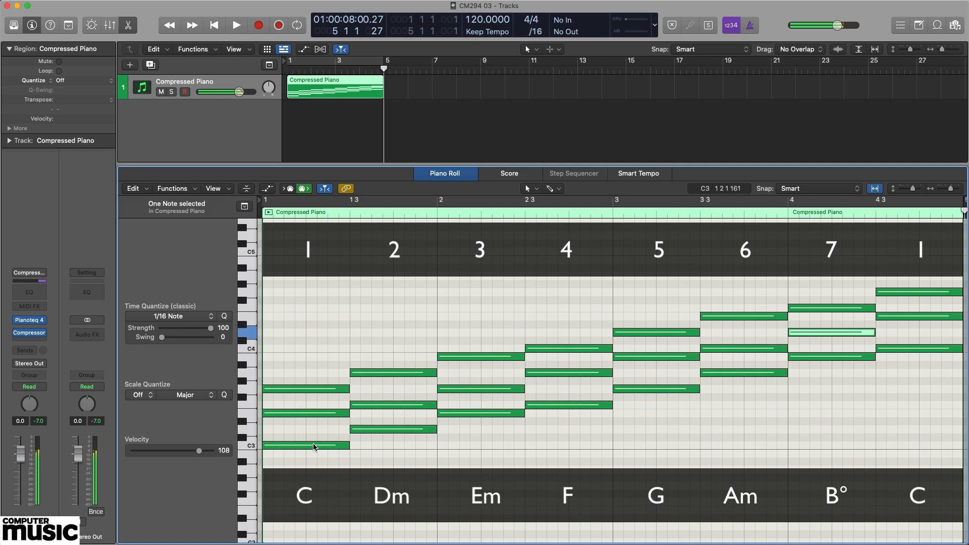
{"action": "key", "text": "Right"}
{"action": "key", "text": "Right"}
{"action": "key", "text": "Right"}
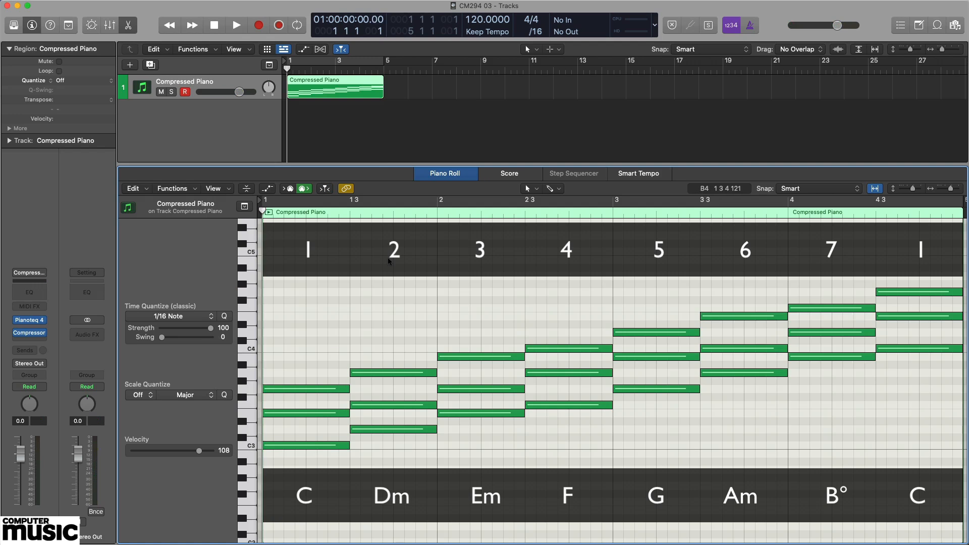
- Play the eight C major triads from the start of the region to its end, and stop playback
{"action": "key", "text": "space"}
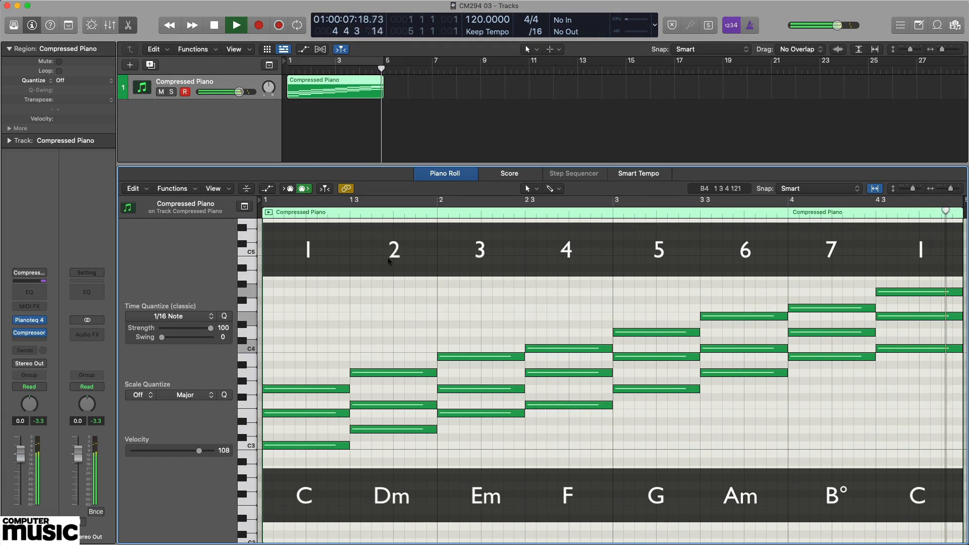
{"action": "key", "text": "space"}
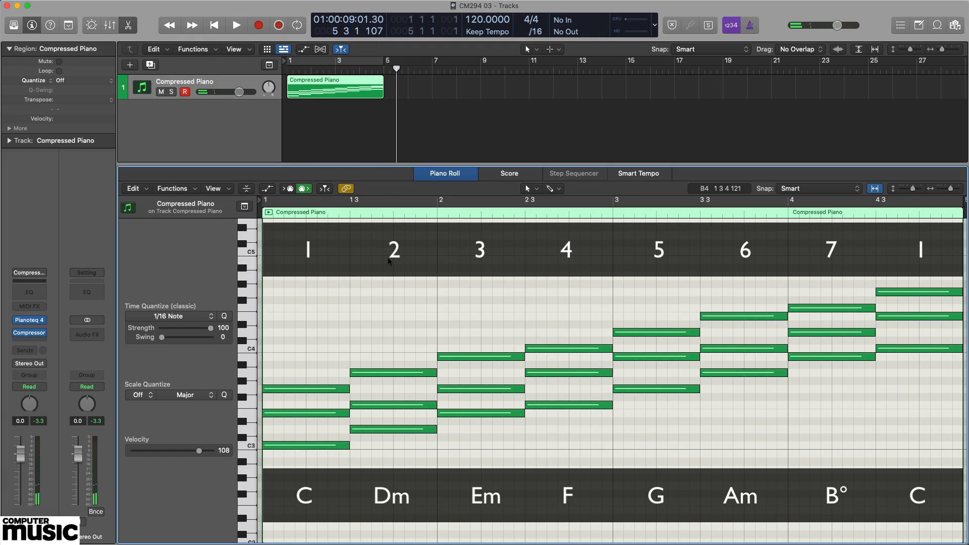
- Select all three notes of each triad in turn to audition the C, Dm, Em, F, G, Am and B° chords
{"action": "left_click_drag", "start_coordinate": [303, 465], "coordinate": [321, 349]}
{"action": "left_click_drag", "start_coordinate": [401, 445], "coordinate": [408, 335]}
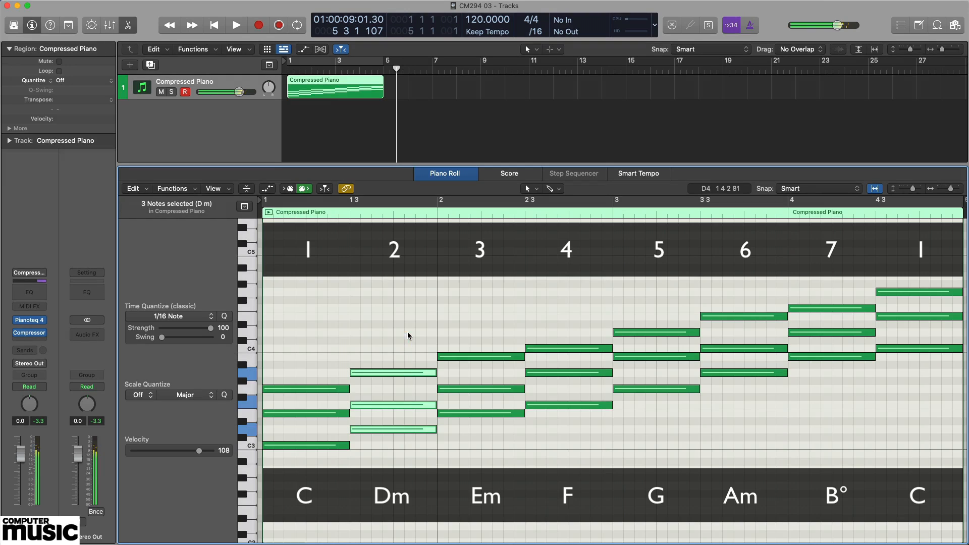
{"action": "left_click_drag", "start_coordinate": [484, 430], "coordinate": [485, 316]}
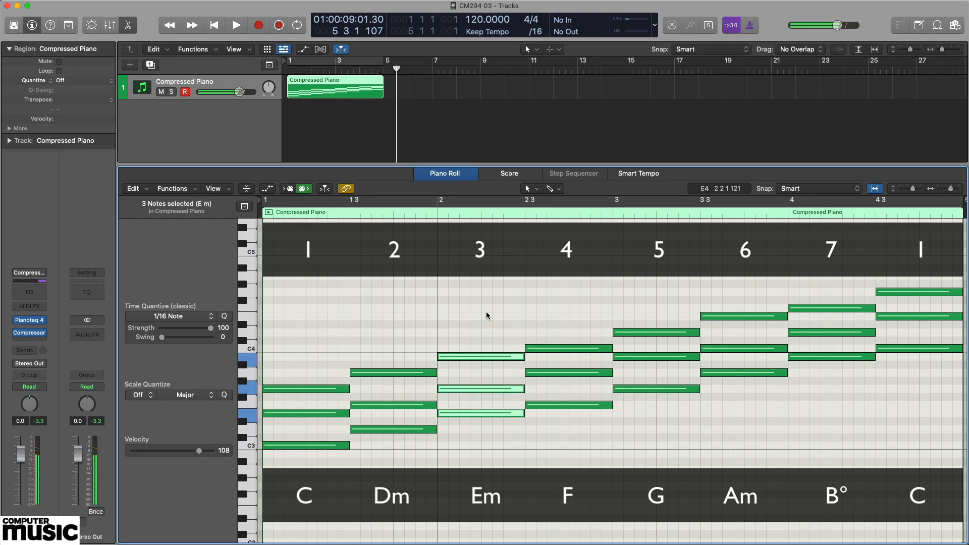
{"action": "left_click_drag", "start_coordinate": [578, 423], "coordinate": [577, 324]}
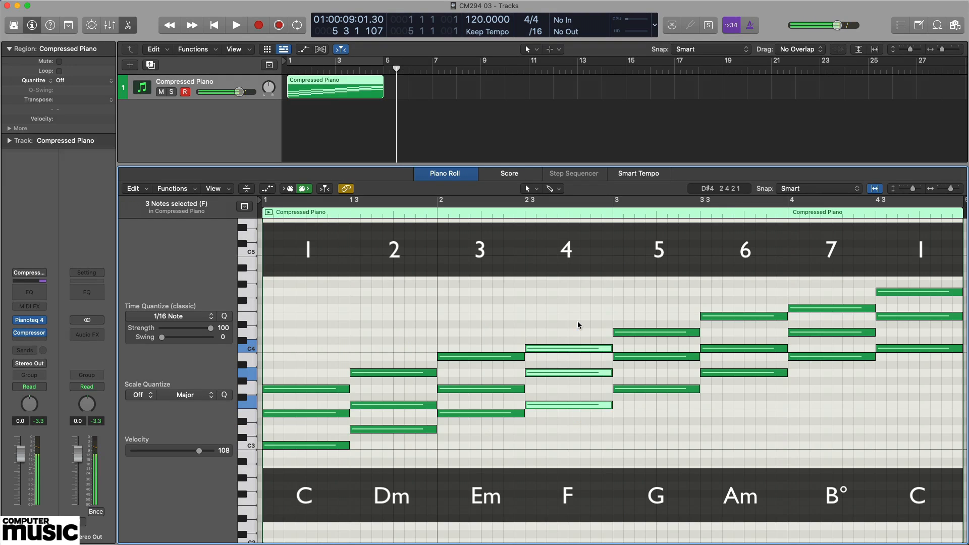
{"action": "left_click", "coordinate": [648, 408]}
{"action": "left_click_drag", "start_coordinate": [647, 407], "coordinate": [651, 301]}
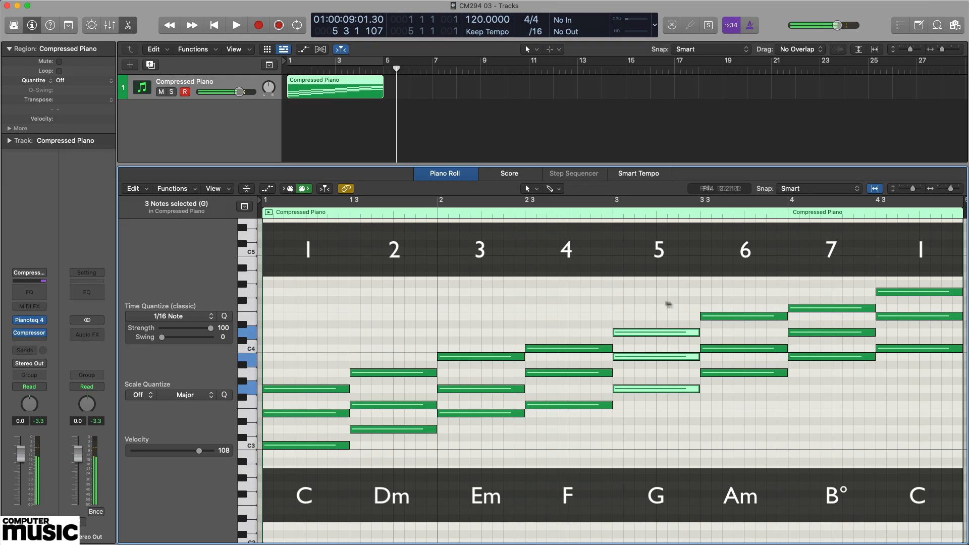
{"action": "left_click", "coordinate": [745, 387]}
{"action": "left_click_drag", "start_coordinate": [745, 387], "coordinate": [748, 305]}
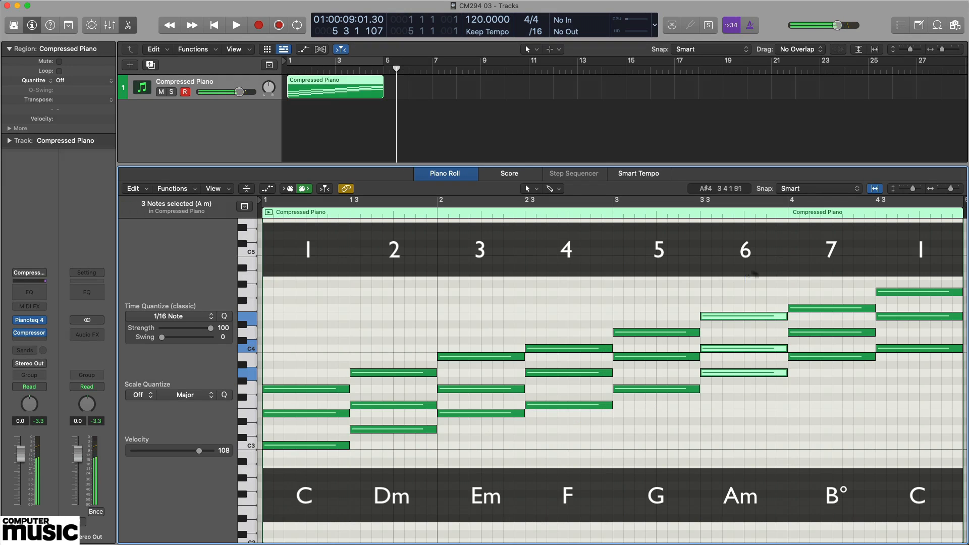
{"action": "left_click", "coordinate": [820, 372]}
{"action": "left_click_drag", "start_coordinate": [820, 372], "coordinate": [830, 278]}
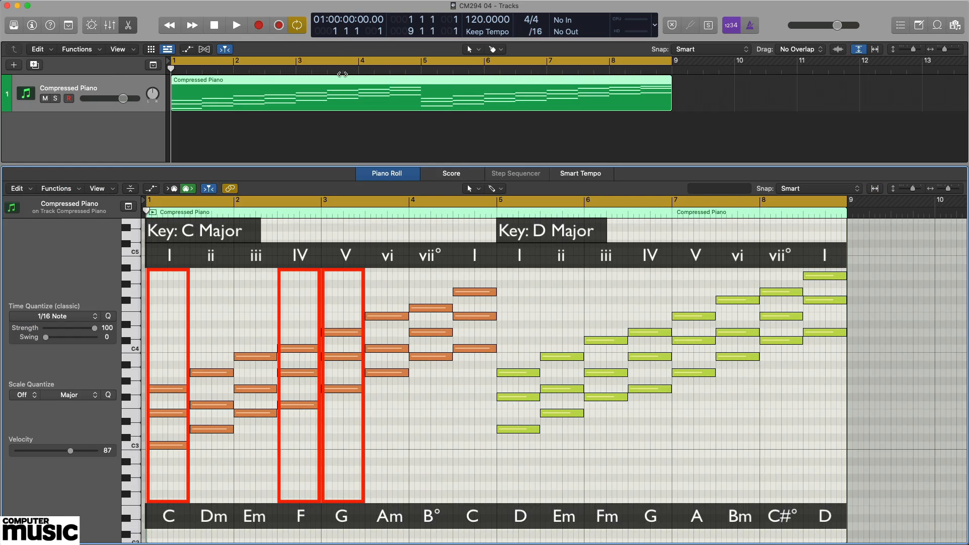
- Audition the I, IV and V chords of C major by selecting the C, F and G triads in turn
{"action": "left_click_drag", "start_coordinate": [169, 463], "coordinate": [174, 365]}
{"action": "left_click_drag", "start_coordinate": [295, 418], "coordinate": [304, 320]}
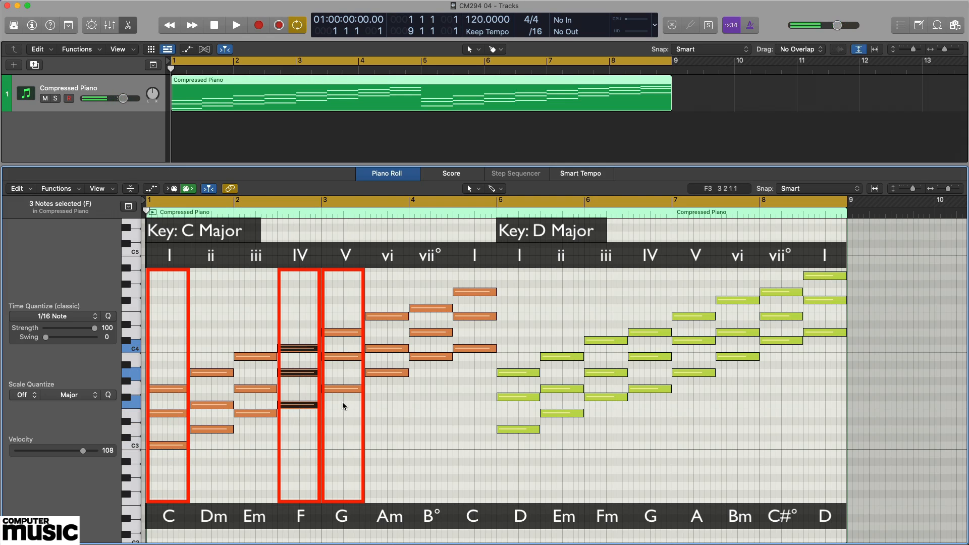
{"action": "left_click_drag", "start_coordinate": [346, 402], "coordinate": [344, 314]}
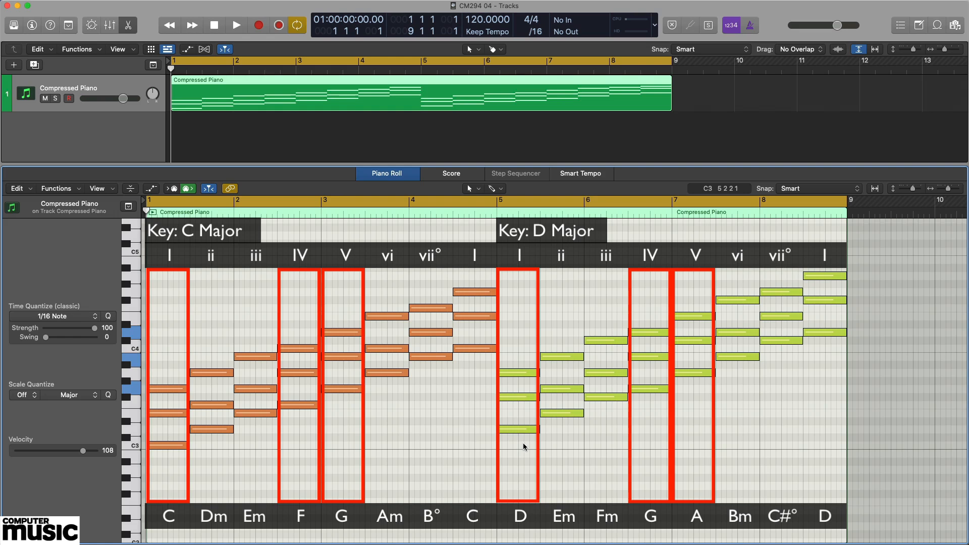
- Audition the I, IV and V chords of D major by selecting the D, G and A triads in turn
{"action": "left_click_drag", "start_coordinate": [523, 444], "coordinate": [530, 351]}
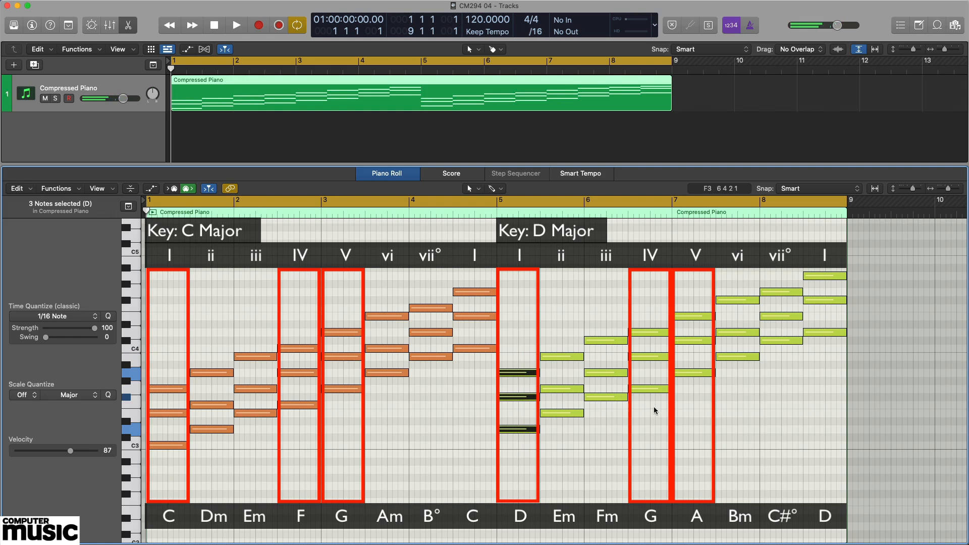
{"action": "left_click_drag", "start_coordinate": [650, 404], "coordinate": [649, 307]}
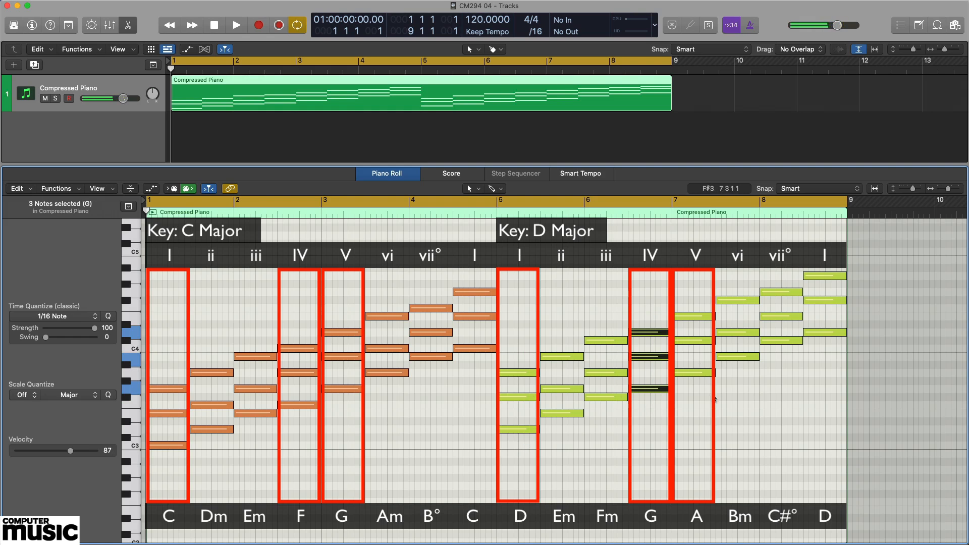
{"action": "left_click_drag", "start_coordinate": [697, 388], "coordinate": [694, 303]}
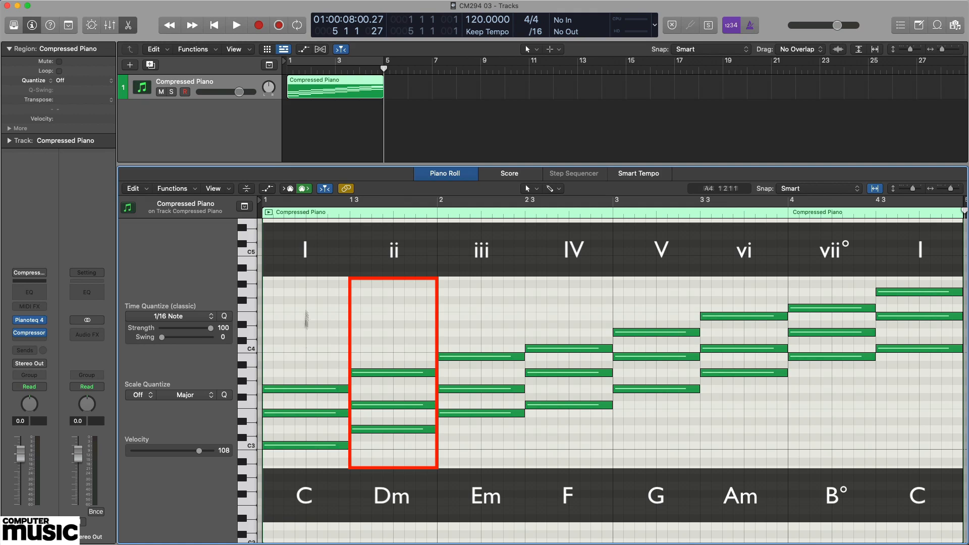
- Audition the ii–V–I progression in C major twice by selecting the Dm, G and C triads in order
{"action": "left_click_drag", "start_coordinate": [402, 450], "coordinate": [402, 367]}
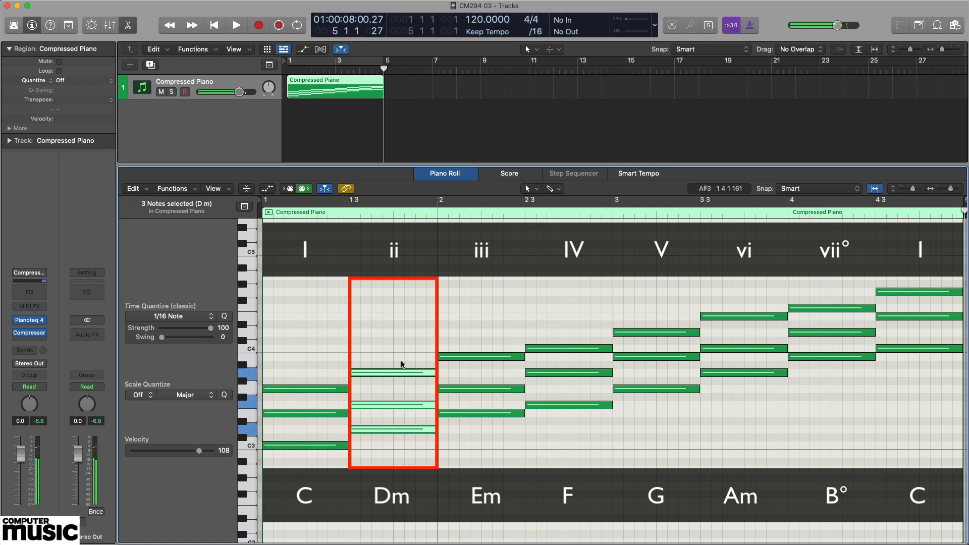
{"action": "left_click_drag", "start_coordinate": [654, 403], "coordinate": [656, 327]}
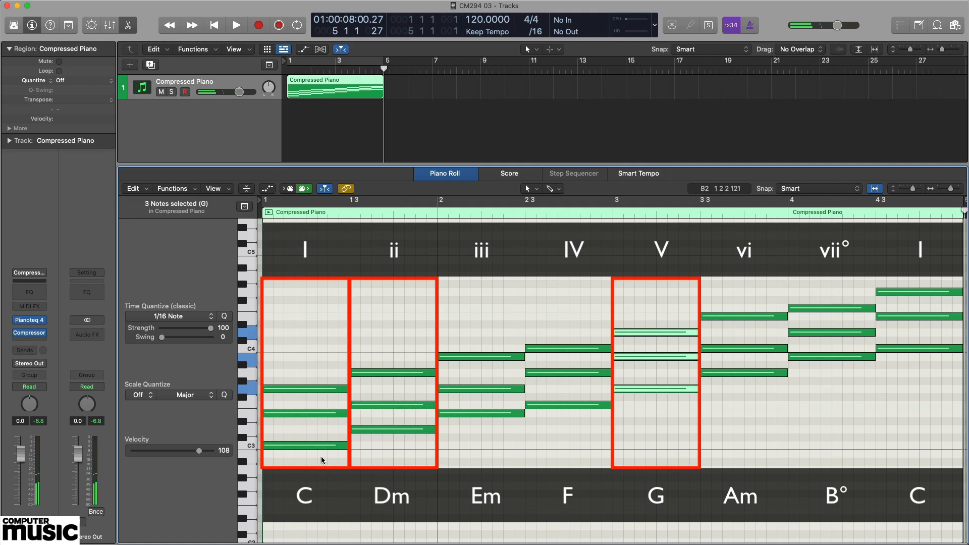
{"action": "left_click_drag", "start_coordinate": [323, 455], "coordinate": [328, 360]}
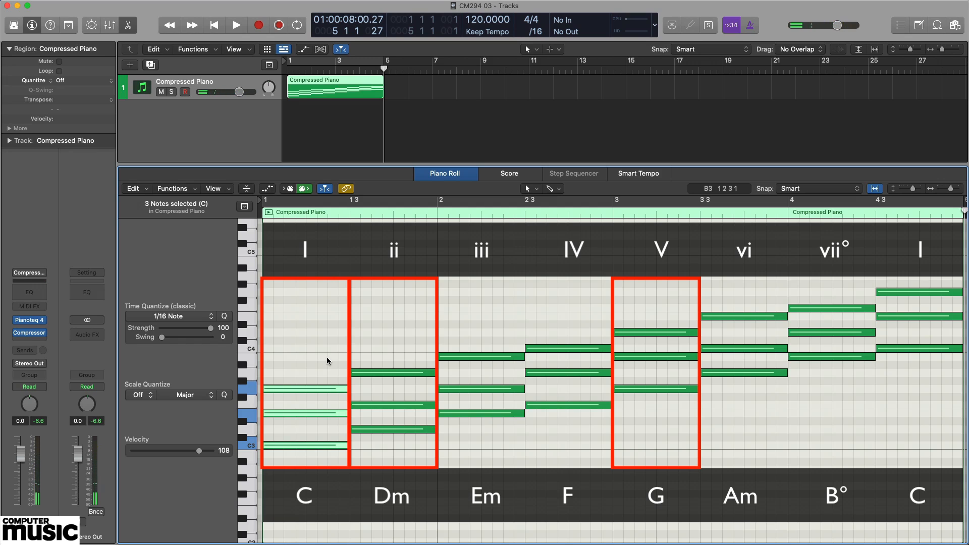
{"action": "left_click_drag", "start_coordinate": [412, 438], "coordinate": [415, 360]}
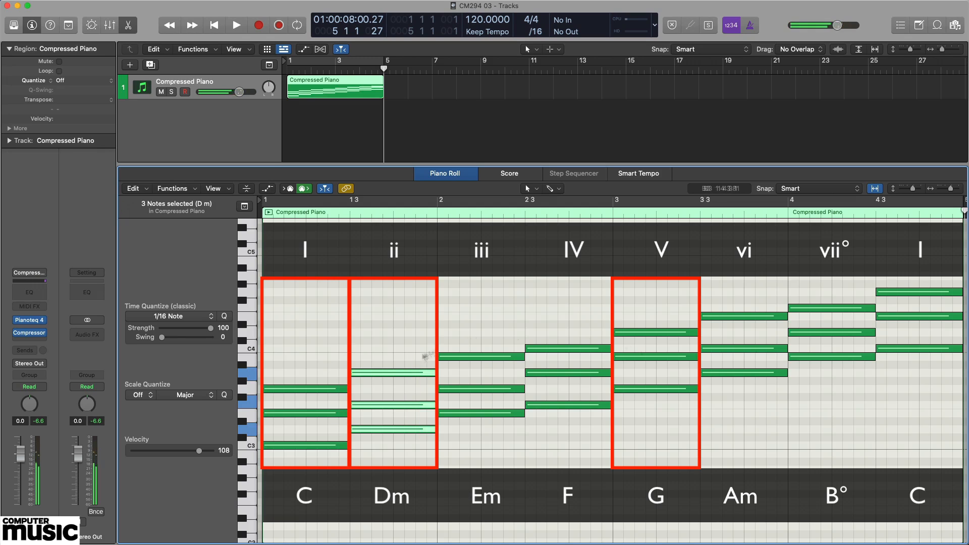
{"action": "left_click_drag", "start_coordinate": [645, 401], "coordinate": [649, 320]}
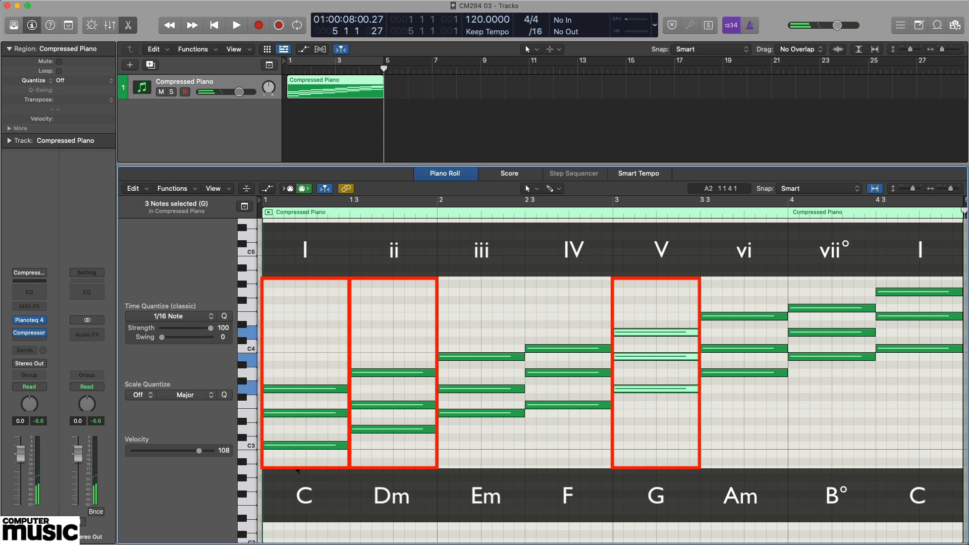
{"action": "left_click_drag", "start_coordinate": [297, 464], "coordinate": [305, 374]}
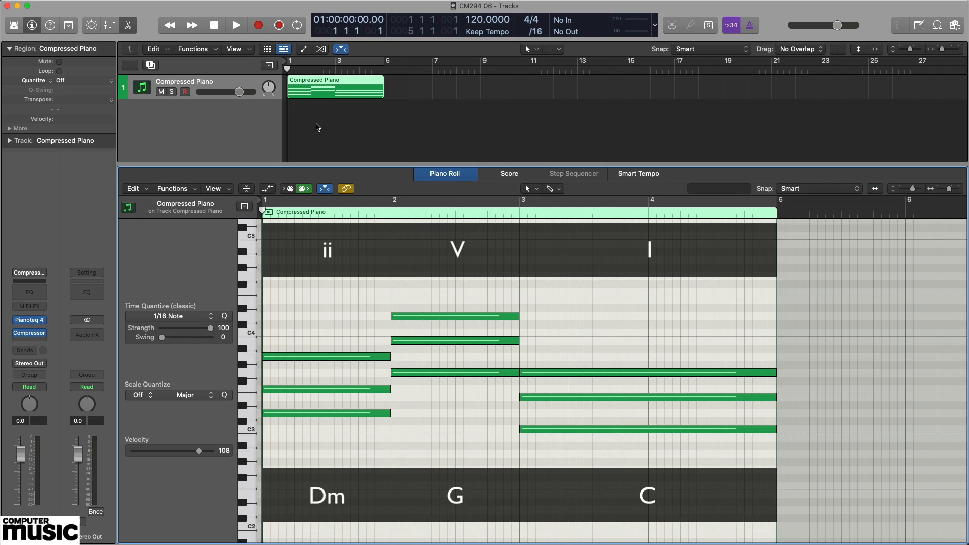
- Play the four-bar Dm–G–C progression region from the beginning to its end, and stop playback
{"action": "key", "text": "space"}
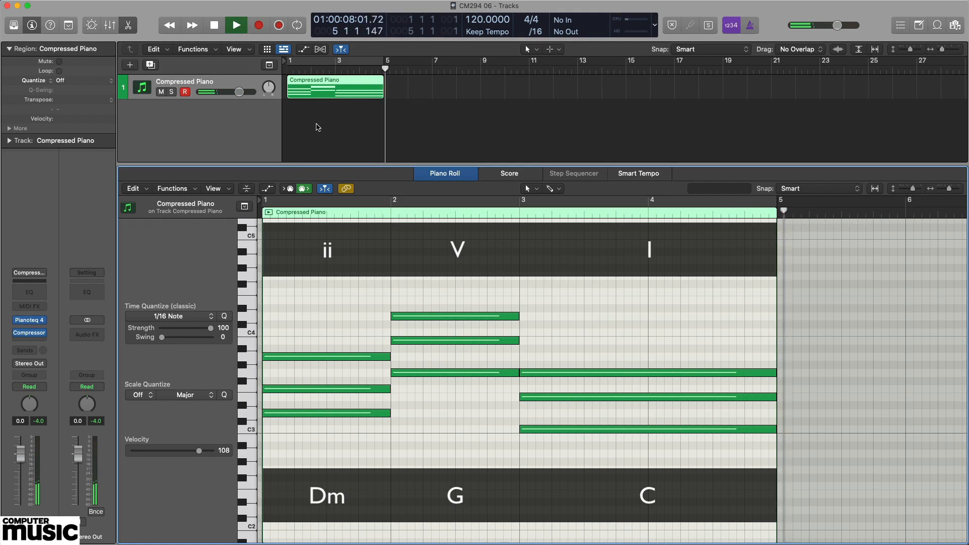
{"action": "key", "text": "space"}
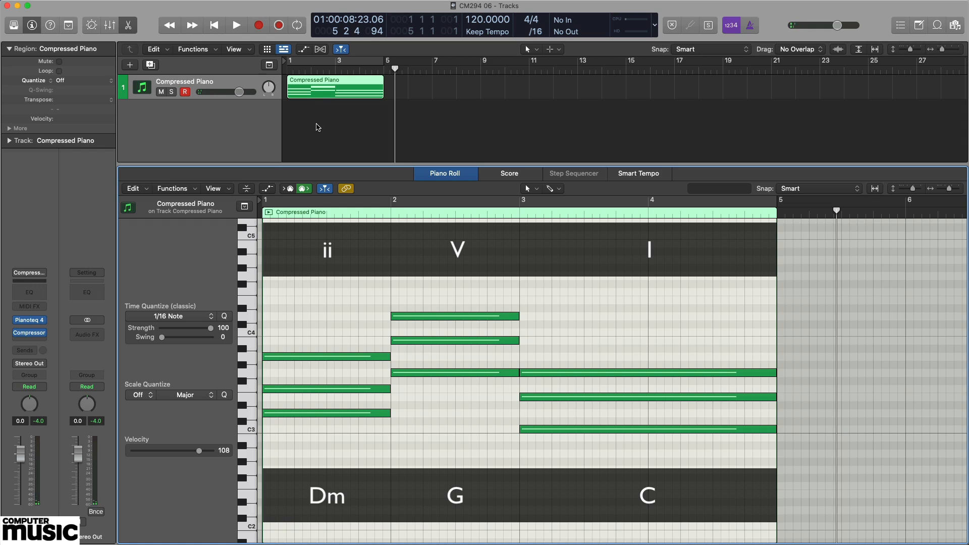
- Audition the individual notes of the Dm, G and C triads one at a time, from lowest to highest in each chord
{"action": "left_click", "coordinate": [296, 415]}
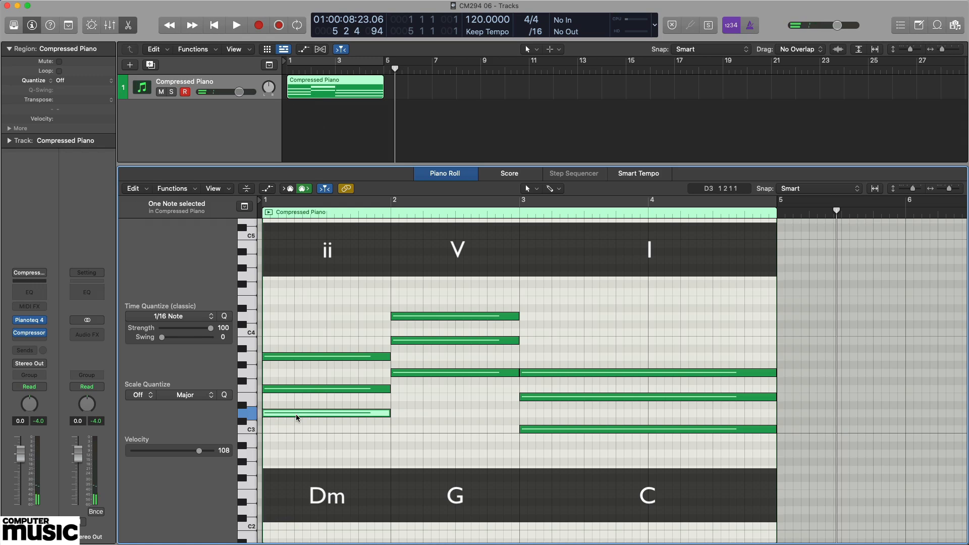
{"action": "left_click_drag", "start_coordinate": [296, 418], "coordinate": [311, 394]}
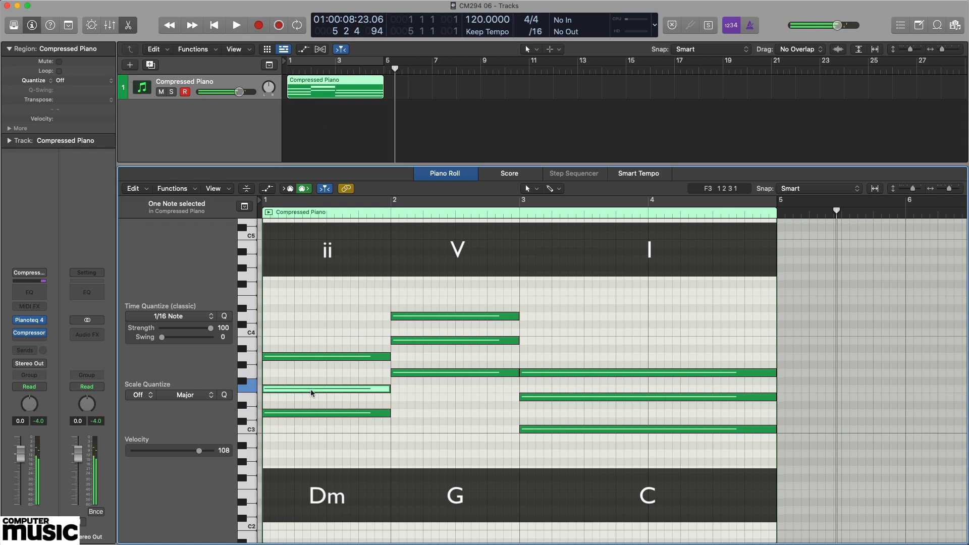
{"action": "left_click", "coordinate": [317, 357]}
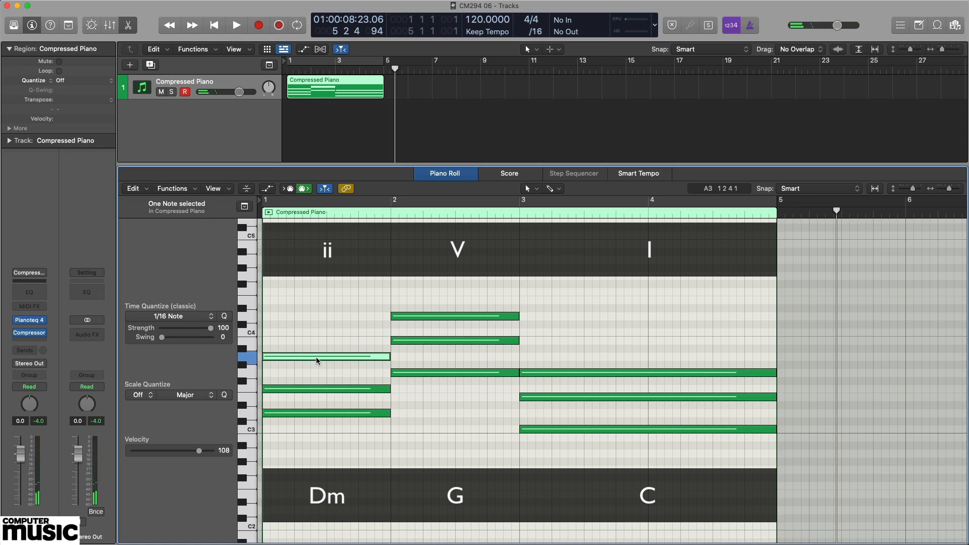
{"action": "left_click", "coordinate": [456, 373]}
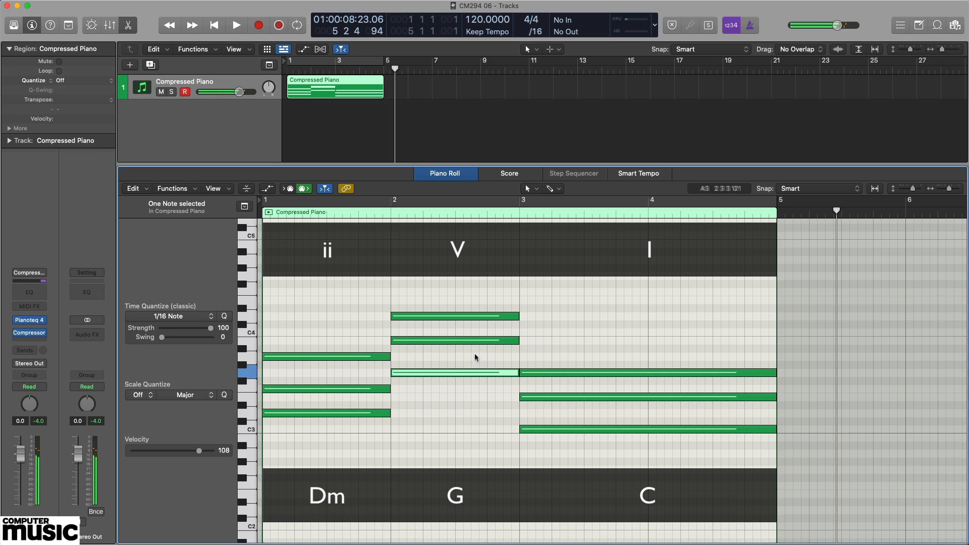
{"action": "left_click", "coordinate": [460, 341]}
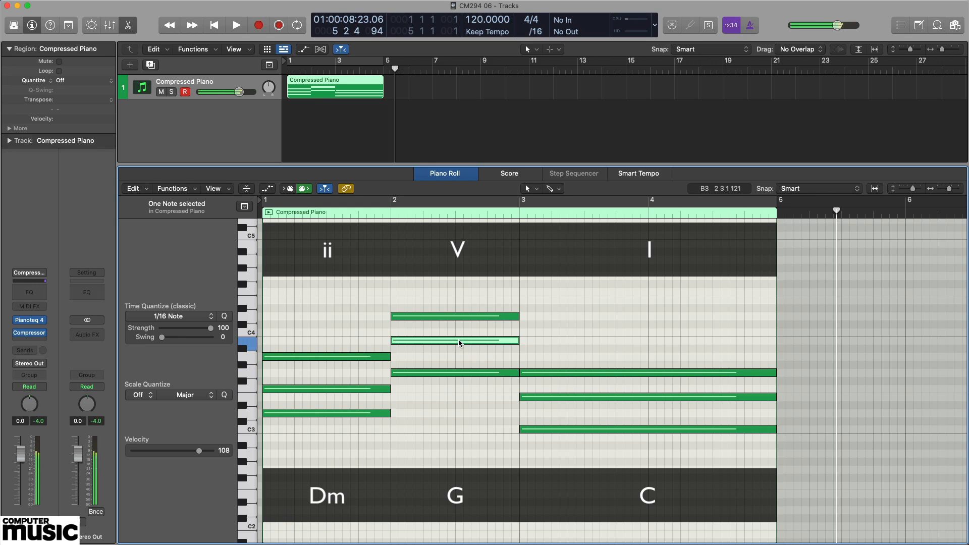
{"action": "left_click", "coordinate": [470, 317]}
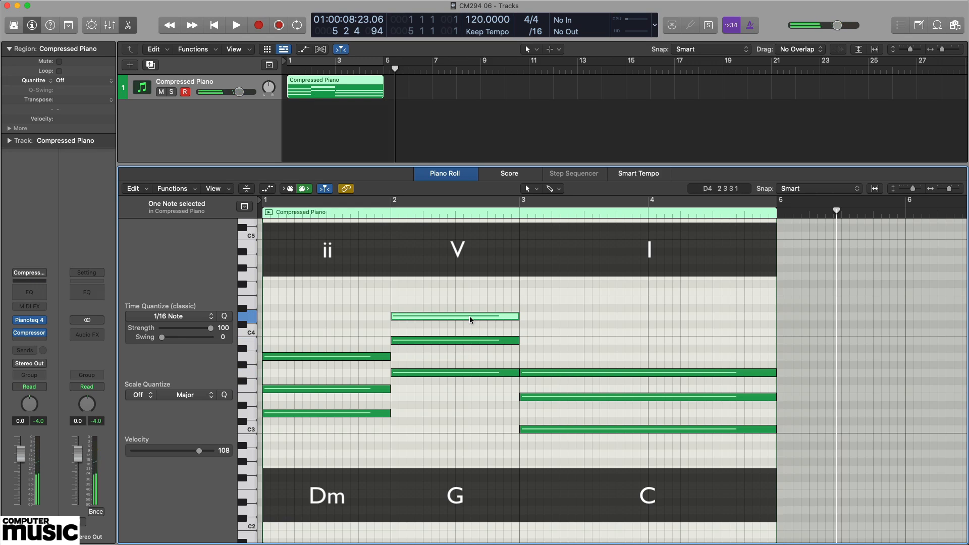
{"action": "left_click", "coordinate": [593, 429]}
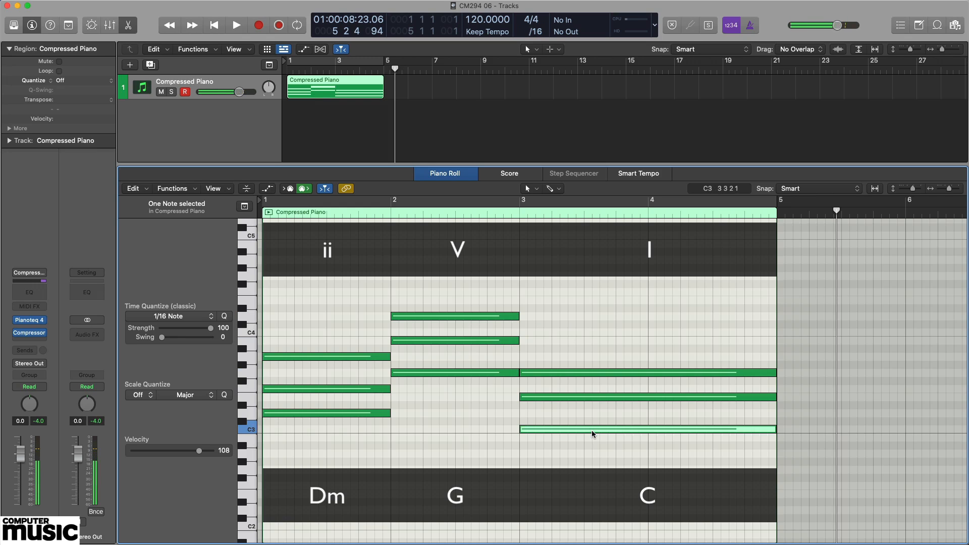
{"action": "left_click", "coordinate": [593, 397]}
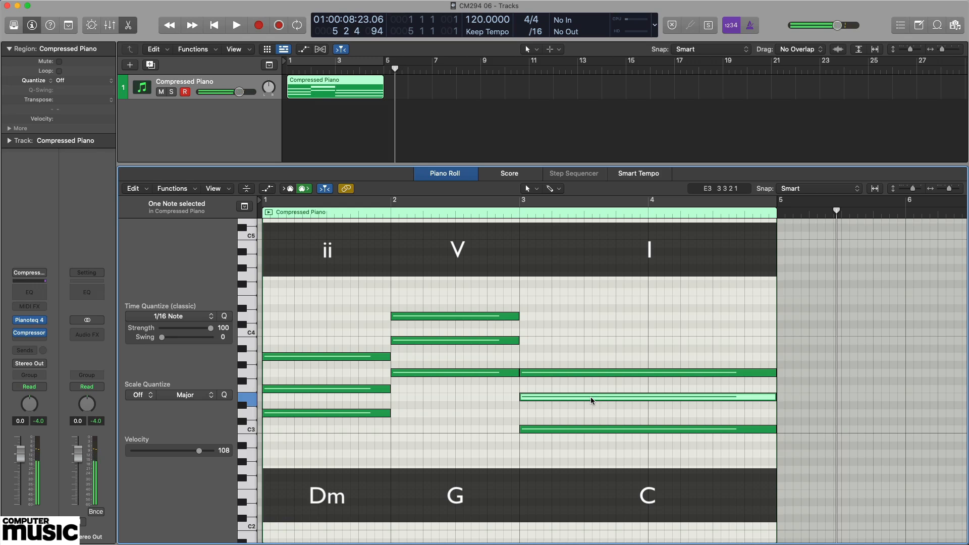
{"action": "left_click", "coordinate": [602, 377]}
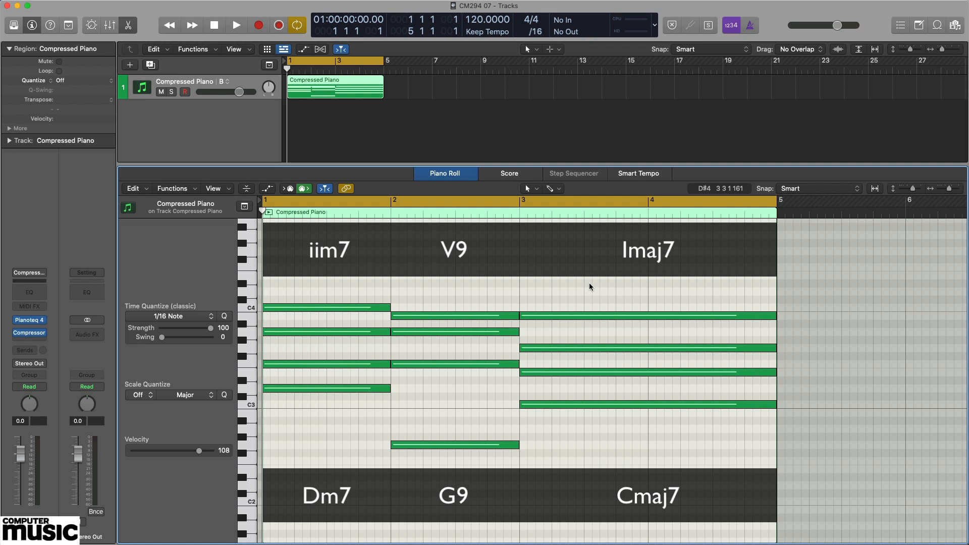
- Play the Dm7–G9–Cmaj7 progression, stop playback, and audition the Dm7 notes D3, F3, A3 and C4 individually
{"action": "key", "text": "space"}
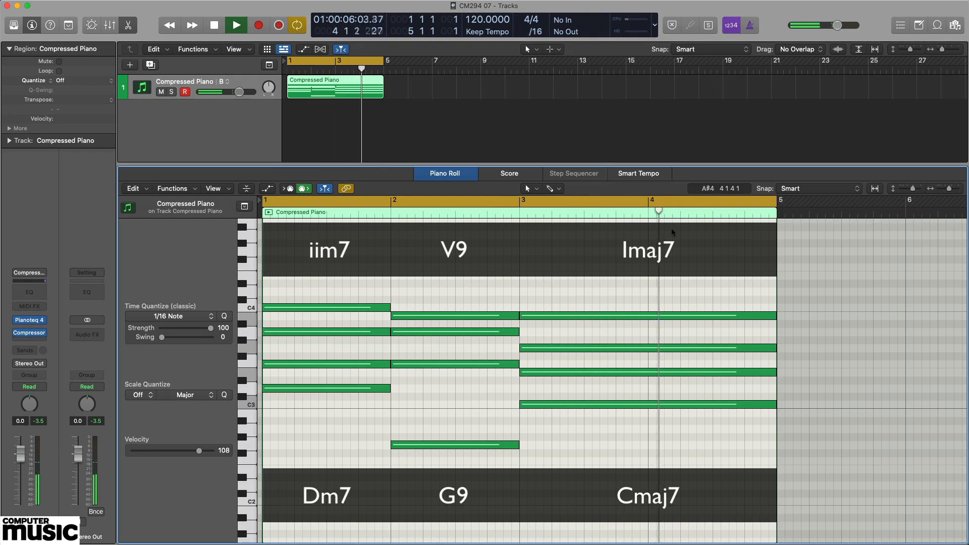
{"action": "key", "text": "space"}
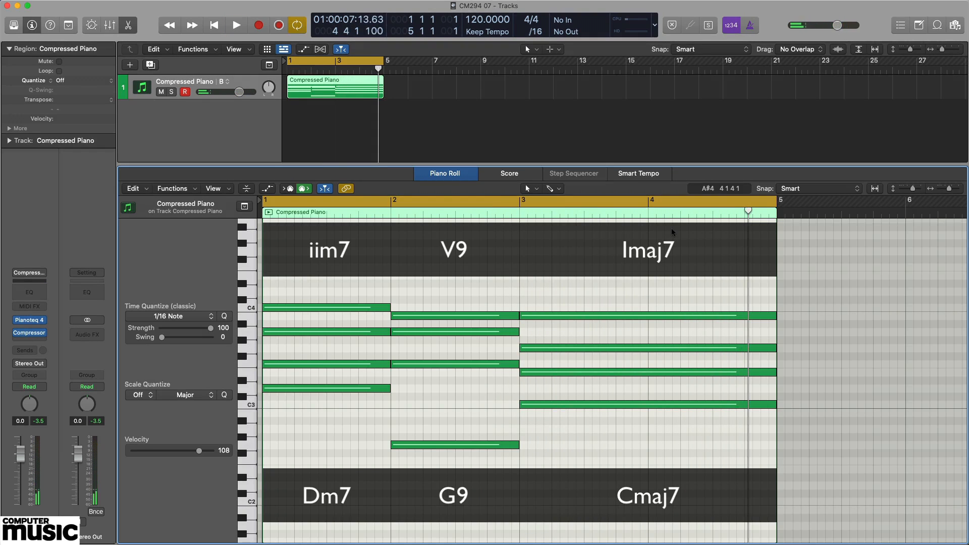
{"action": "left_click", "coordinate": [325, 389]}
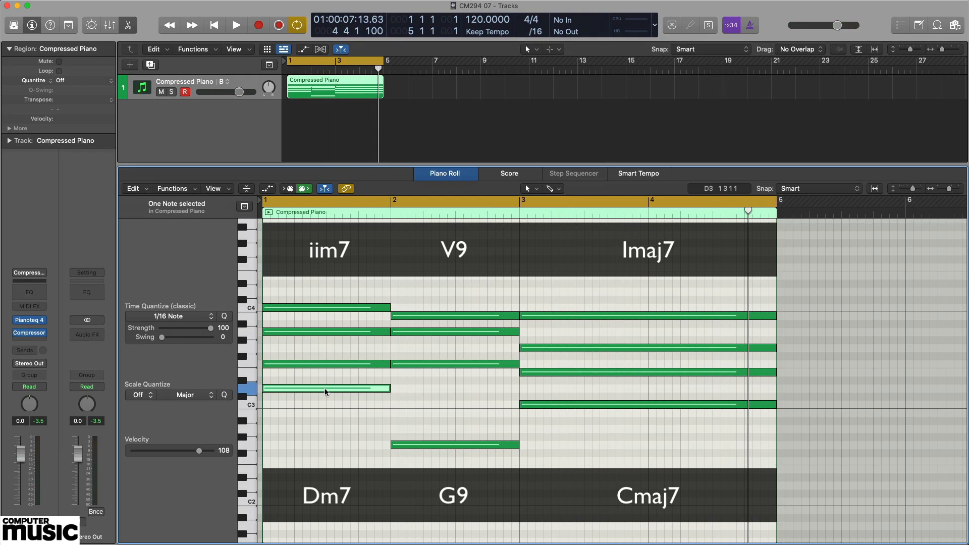
{"action": "left_click", "coordinate": [337, 365]}
{"action": "left_click_drag", "start_coordinate": [347, 364], "coordinate": [347, 332]}
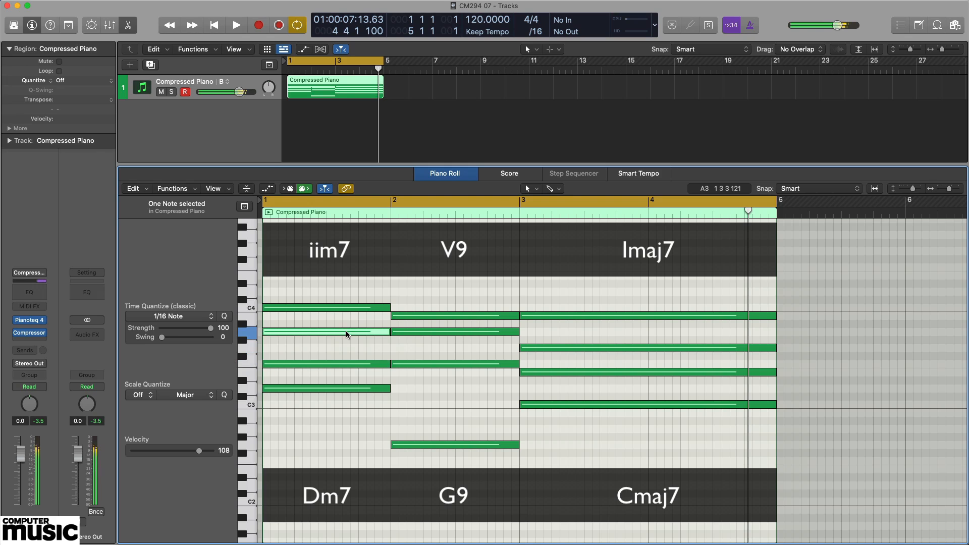
{"action": "left_click", "coordinate": [346, 308]}
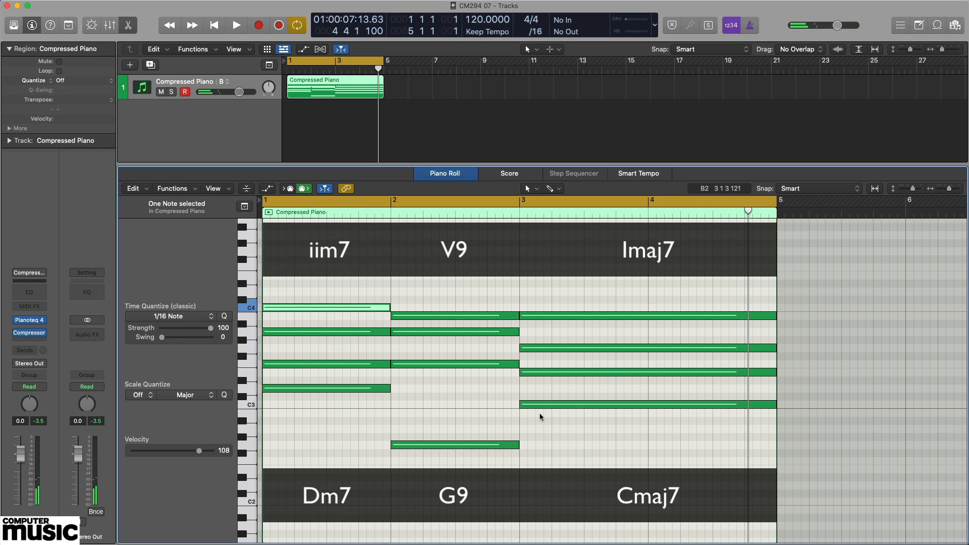
- Audition the G9 chord's notes G2, F3, A3 and B3 one at a time
{"action": "left_click", "coordinate": [473, 445]}
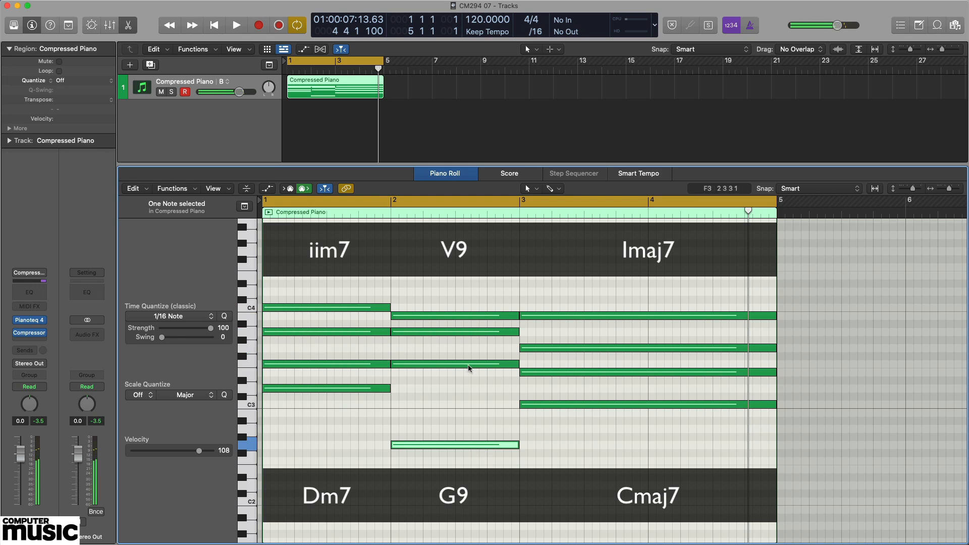
{"action": "left_click", "coordinate": [459, 365]}
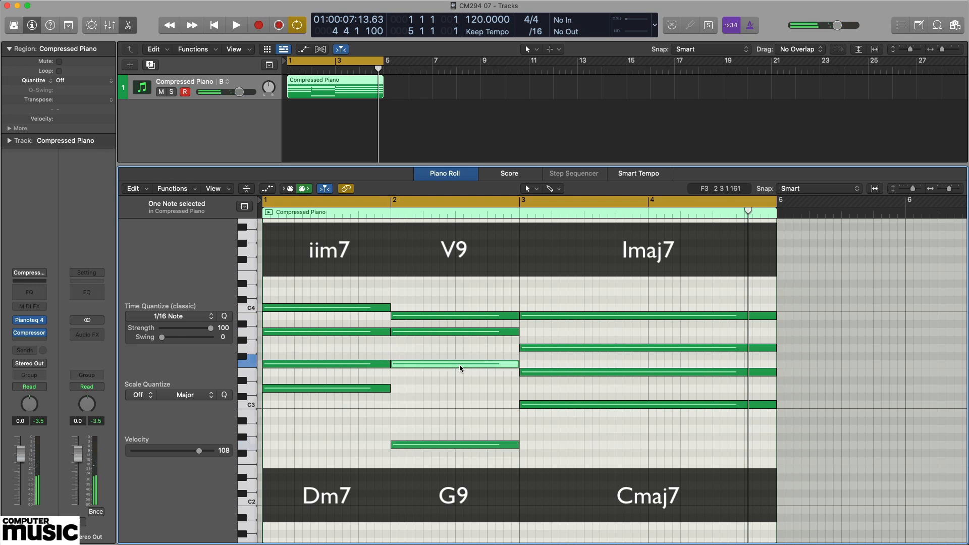
{"action": "left_click", "coordinate": [467, 333]}
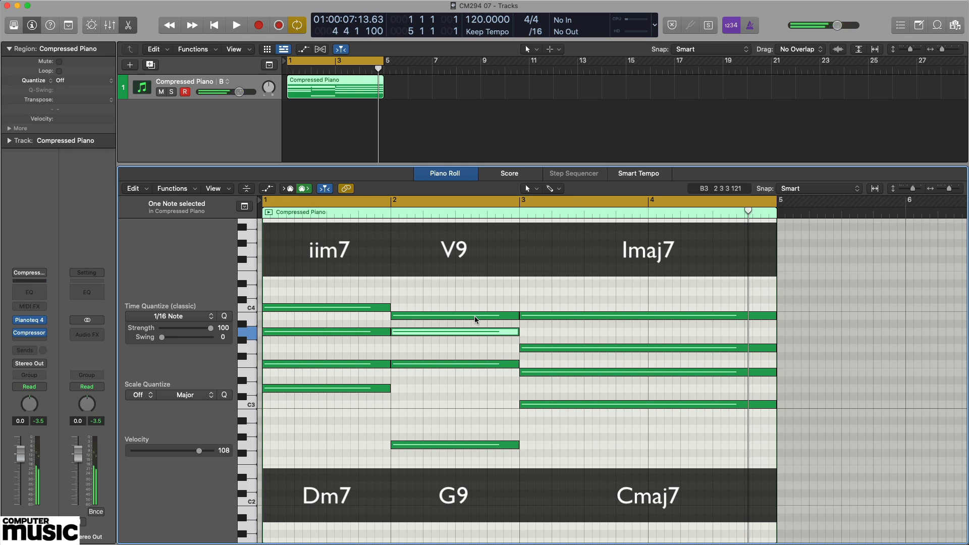
{"action": "left_click", "coordinate": [475, 317]}
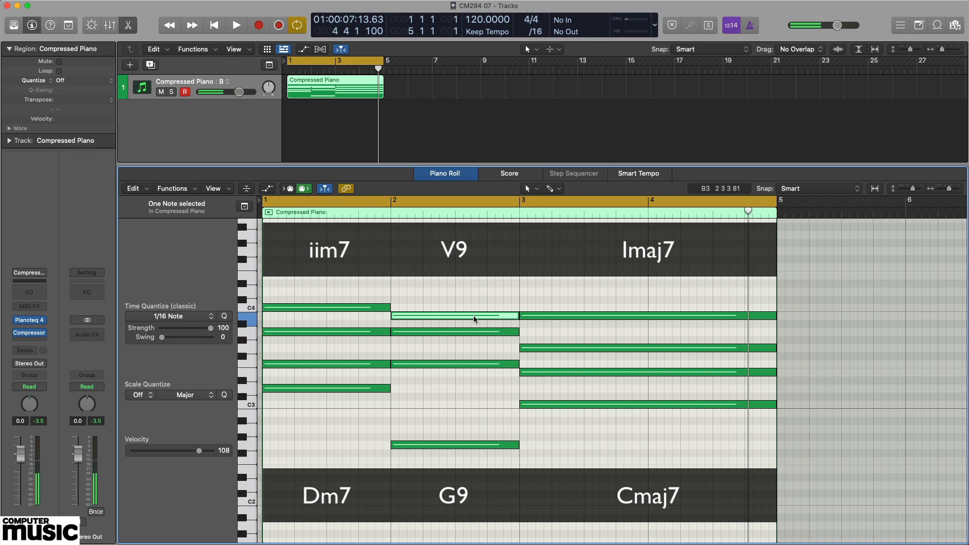
- Audition the Cmaj7 chord's notes C3, E3, G3 and B3 one at a time
{"action": "left_click", "coordinate": [583, 405]}
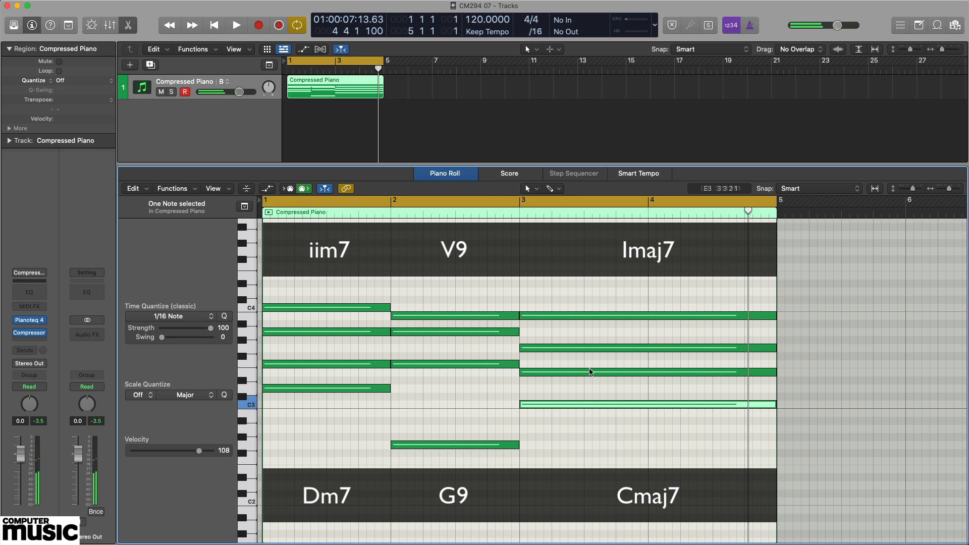
{"action": "left_click", "coordinate": [589, 373]}
{"action": "left_click", "coordinate": [591, 348]}
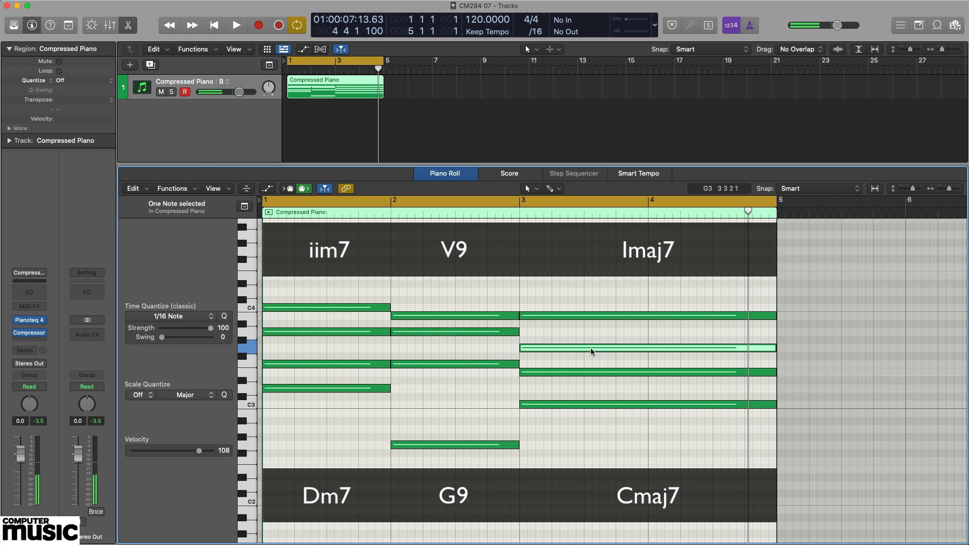
{"action": "left_click", "coordinate": [595, 319]}
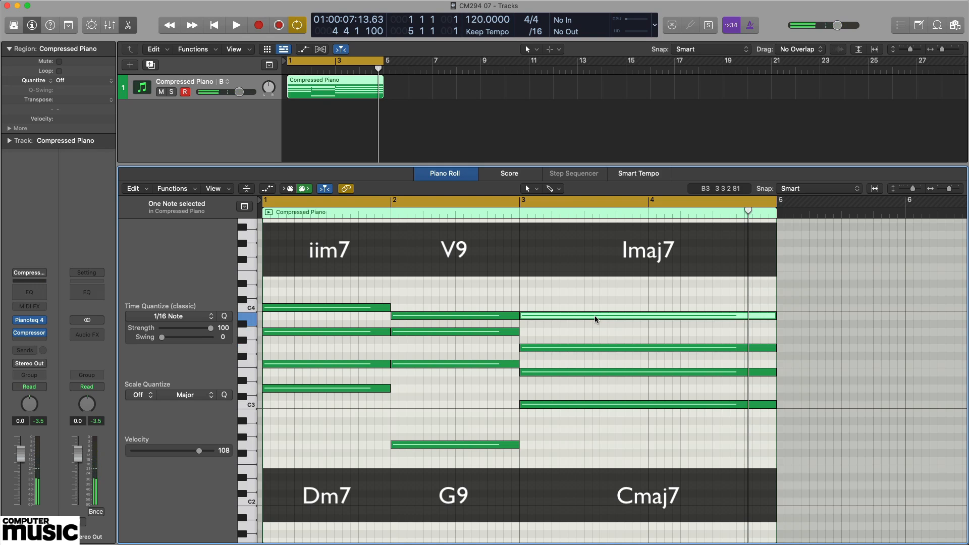
- Play the Dm7–G9–Cmaj7 progression again with no notes selected, and stop playback
{"action": "key", "text": "space"}
{"action": "left_click", "coordinate": [606, 283]}
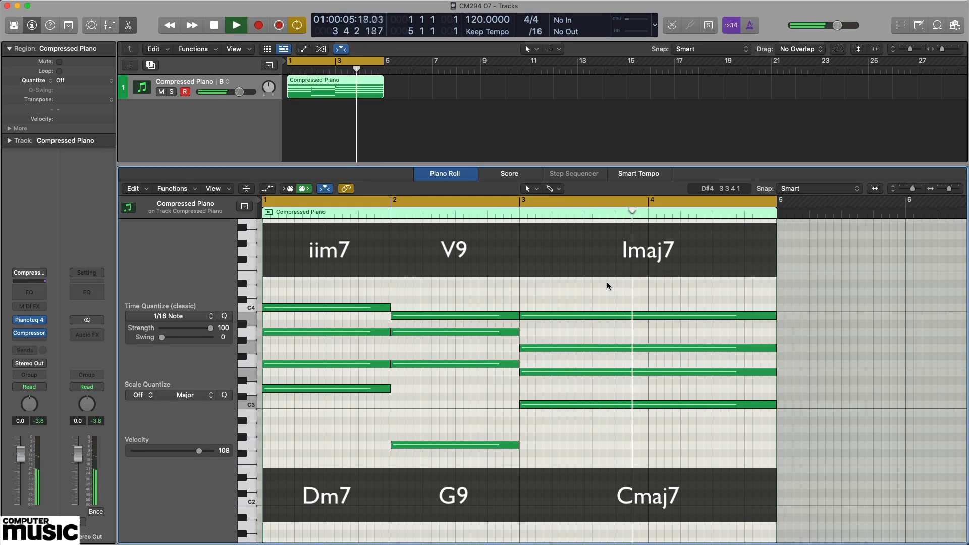
{"action": "key", "text": "space"}
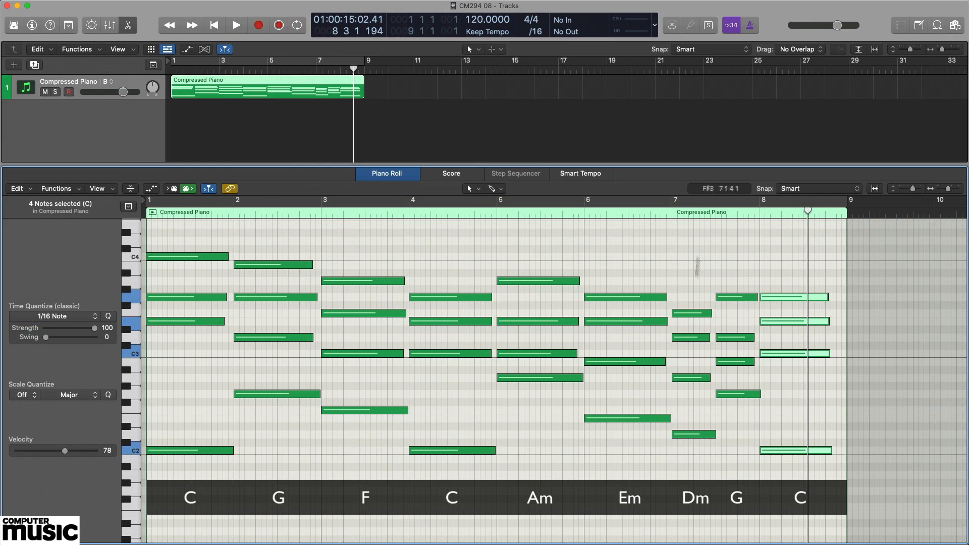
- Deselect the final C chord, return the playhead to the beginning, and enable cycling over the eight-bar progression
{"action": "left_click", "coordinate": [682, 235]}
{"action": "key", "text": "Return"}
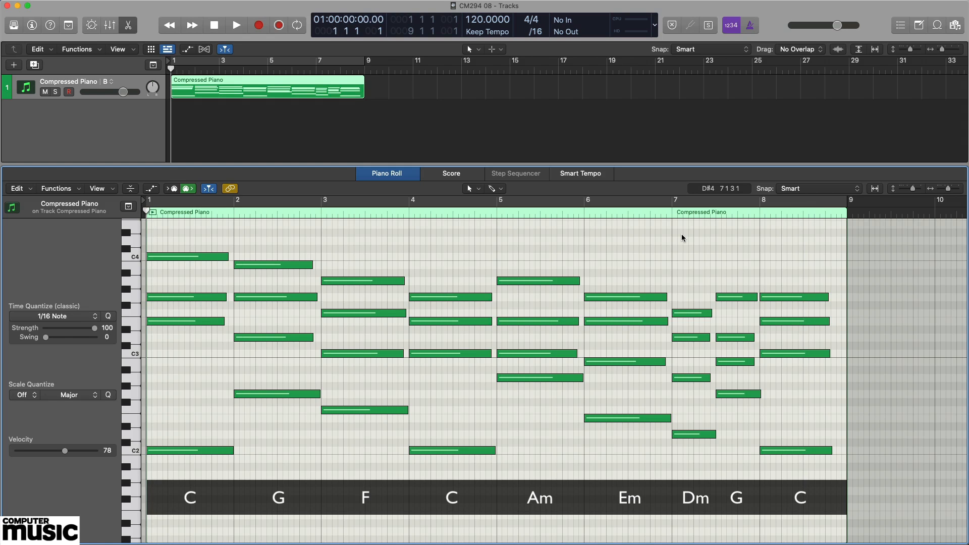
{"action": "key", "text": "c"}
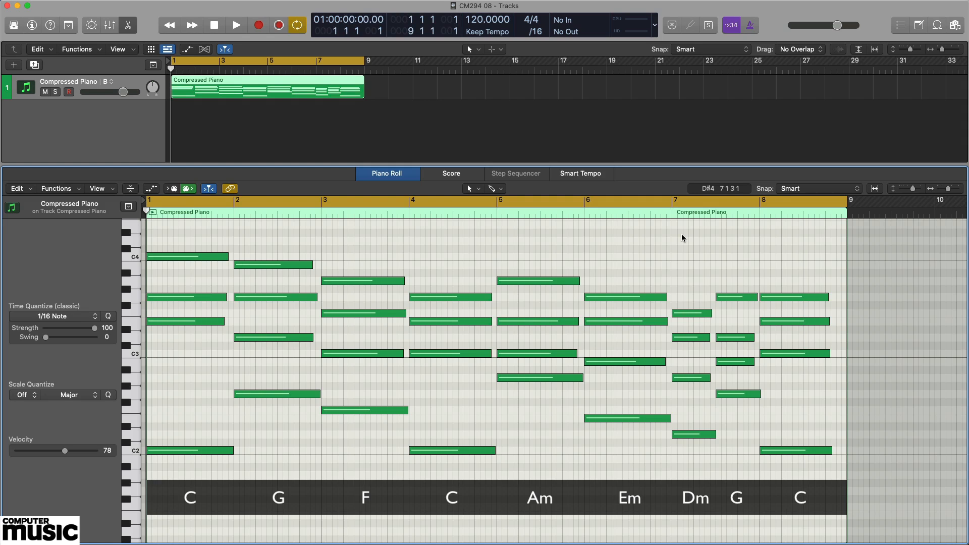
- Audition the upper three notes of the C, G, F, C, Am, Em, Dm, G and C chords in order, and clear the selection
{"action": "left_click_drag", "start_coordinate": [191, 345], "coordinate": [206, 244]}
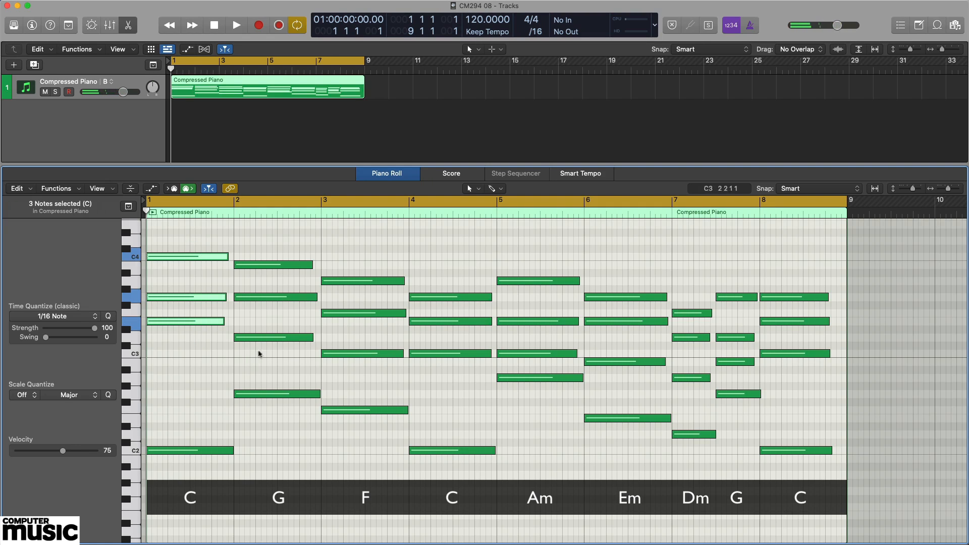
{"action": "left_click_drag", "start_coordinate": [262, 351], "coordinate": [279, 252]}
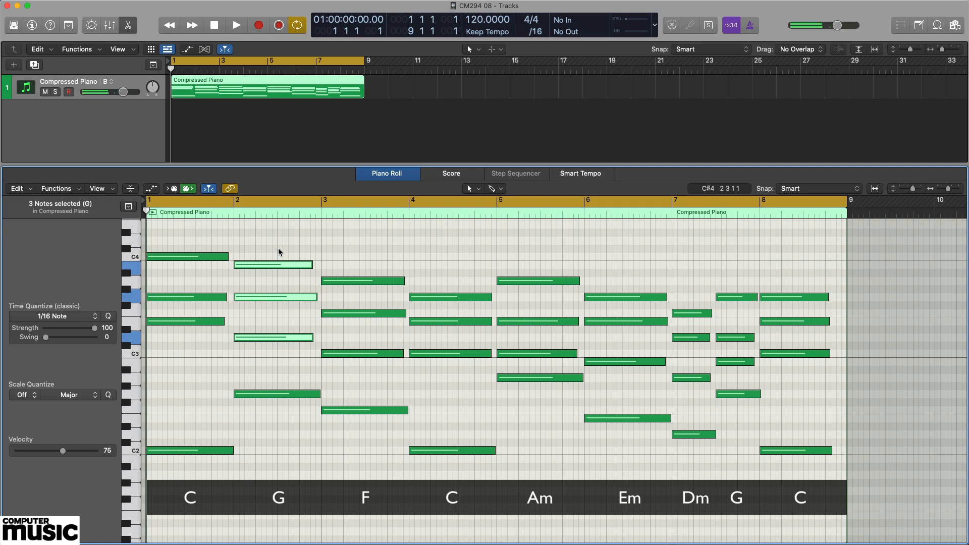
{"action": "left_click_drag", "start_coordinate": [373, 370], "coordinate": [375, 256]}
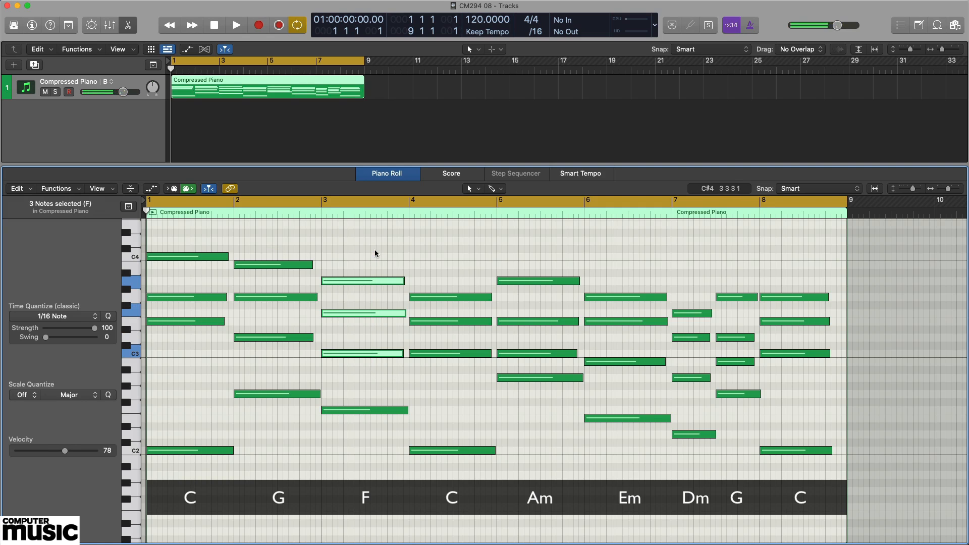
{"action": "left_click", "coordinate": [453, 382]}
{"action": "left_click_drag", "start_coordinate": [452, 382], "coordinate": [450, 271]}
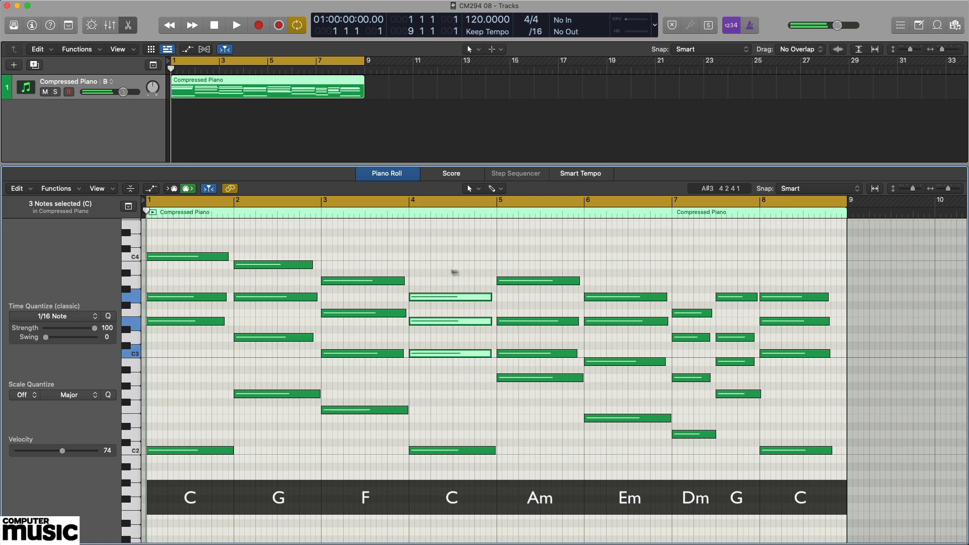
{"action": "left_click_drag", "start_coordinate": [545, 367], "coordinate": [545, 250]}
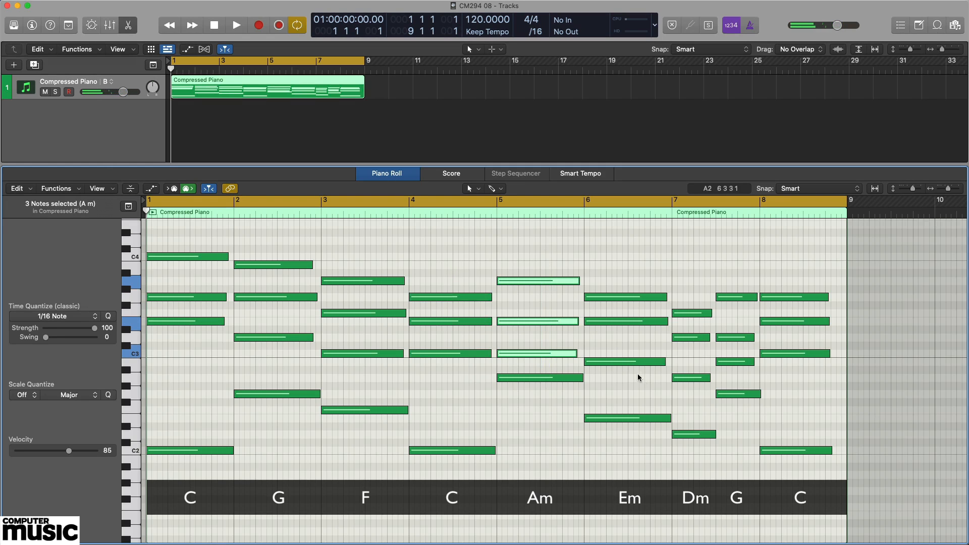
{"action": "left_click_drag", "start_coordinate": [637, 374], "coordinate": [632, 278]}
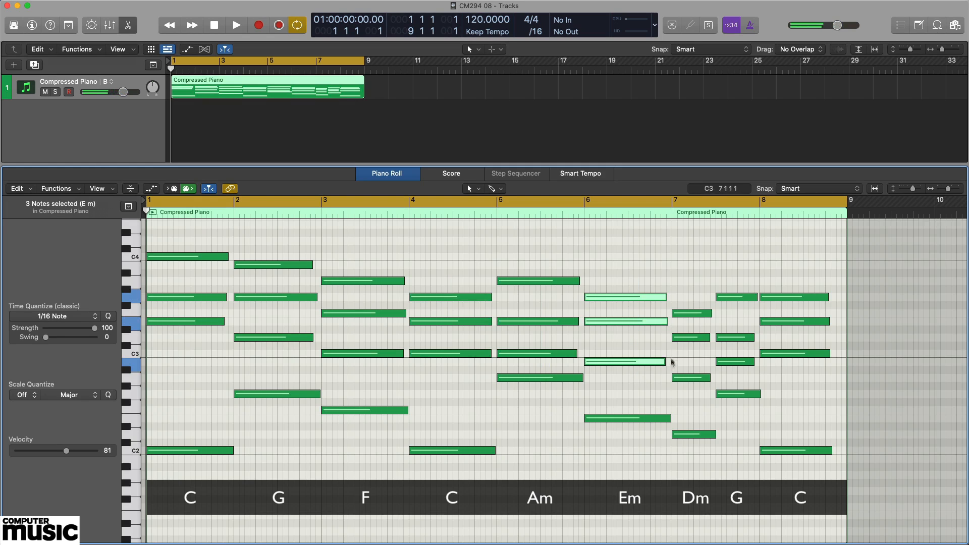
{"action": "left_click_drag", "start_coordinate": [684, 389], "coordinate": [682, 305]}
{"action": "left_click_drag", "start_coordinate": [728, 373], "coordinate": [742, 288]}
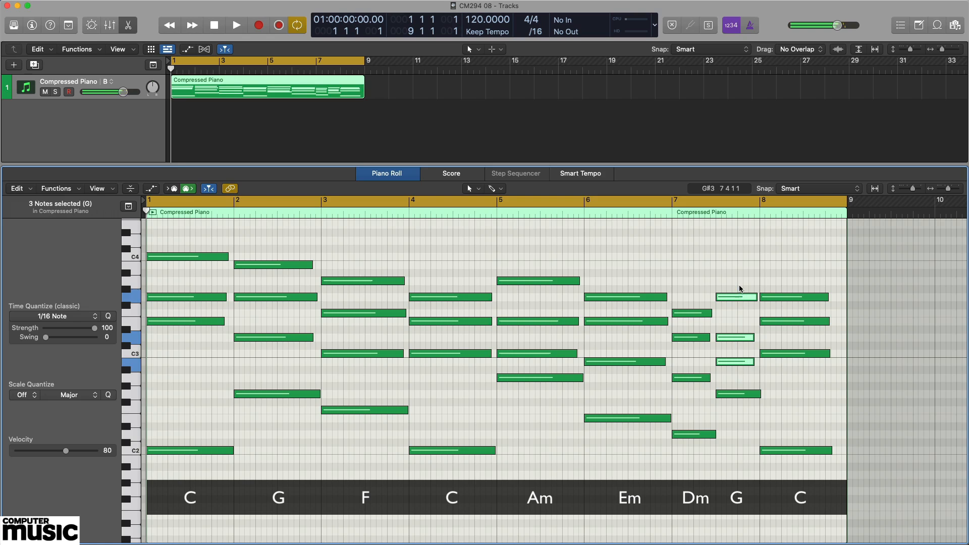
{"action": "left_click_drag", "start_coordinate": [799, 365], "coordinate": [795, 277]}
{"action": "left_click", "coordinate": [805, 262]}
- Play the eight-bar progression from the beginning, stop playback, and turn off cycle mode
{"action": "key", "text": "space"}
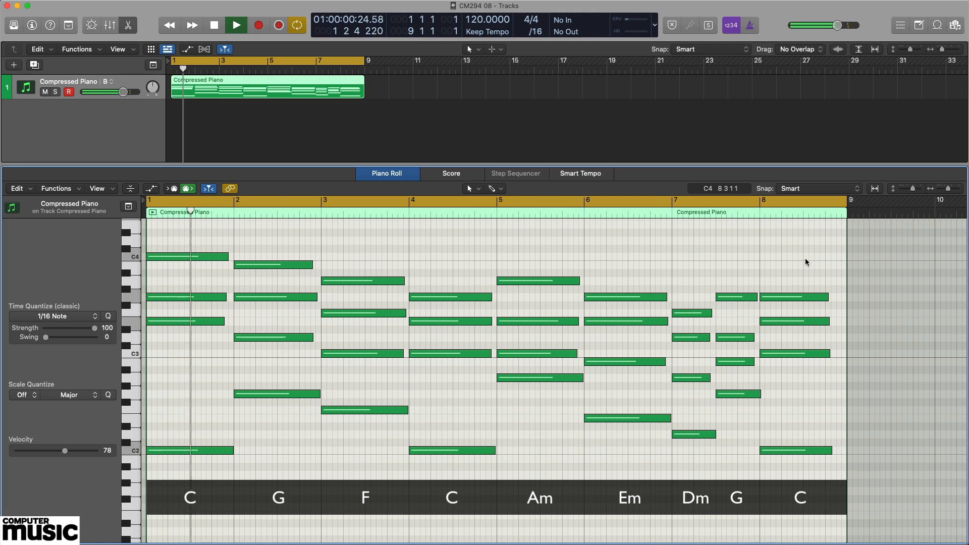
{"action": "key", "text": "space"}
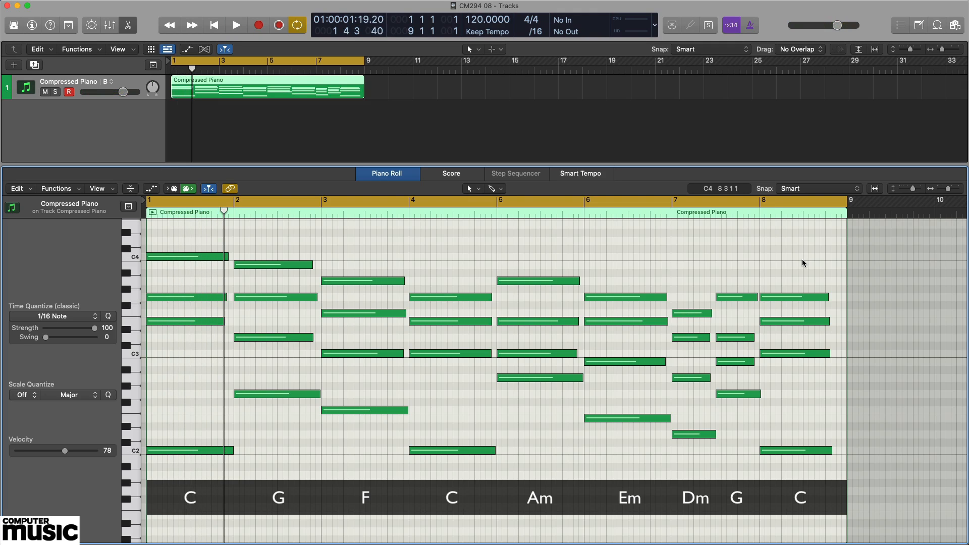
{"action": "key", "text": "c"}
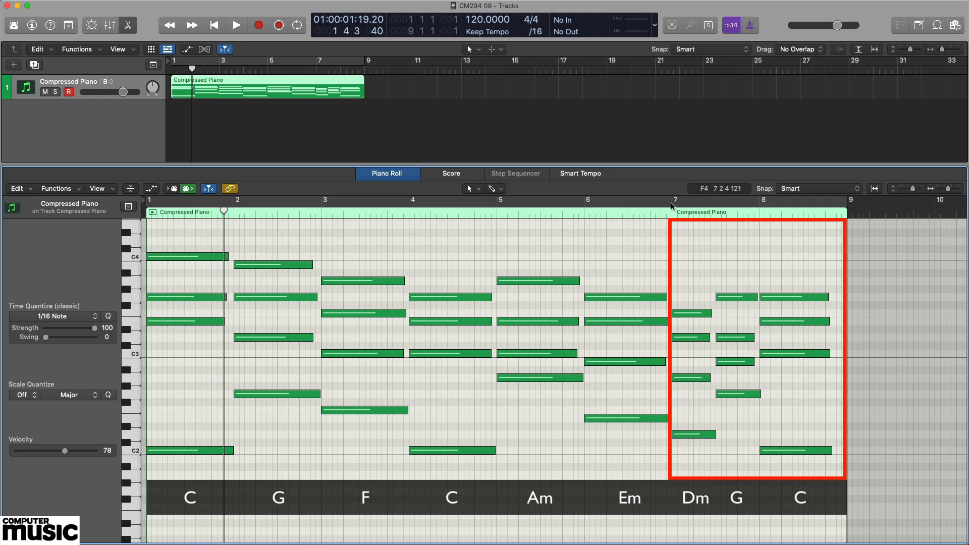
- Move the playhead to bar 7 and play the closing Dm–G–C chords of the progression
{"action": "left_click", "coordinate": [673, 216]}
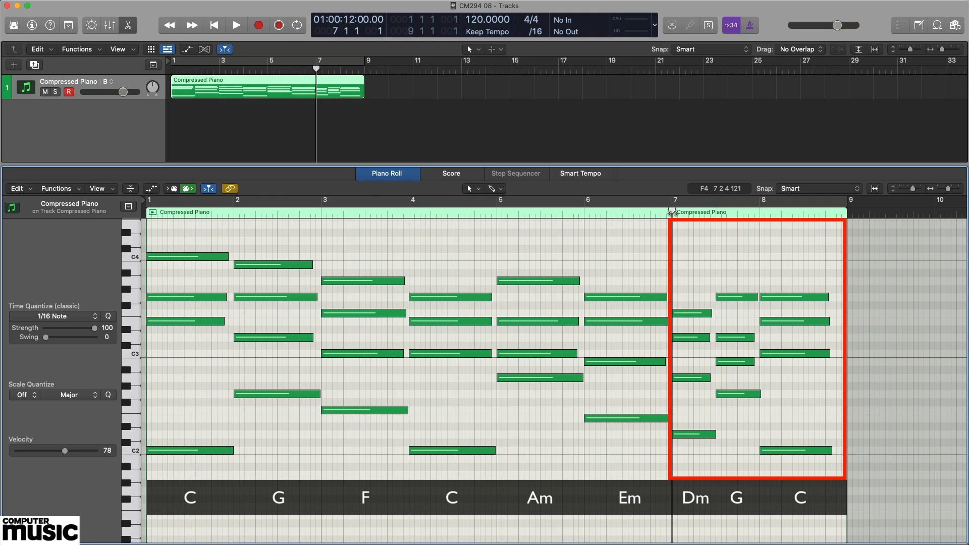
{"action": "key", "text": "space"}
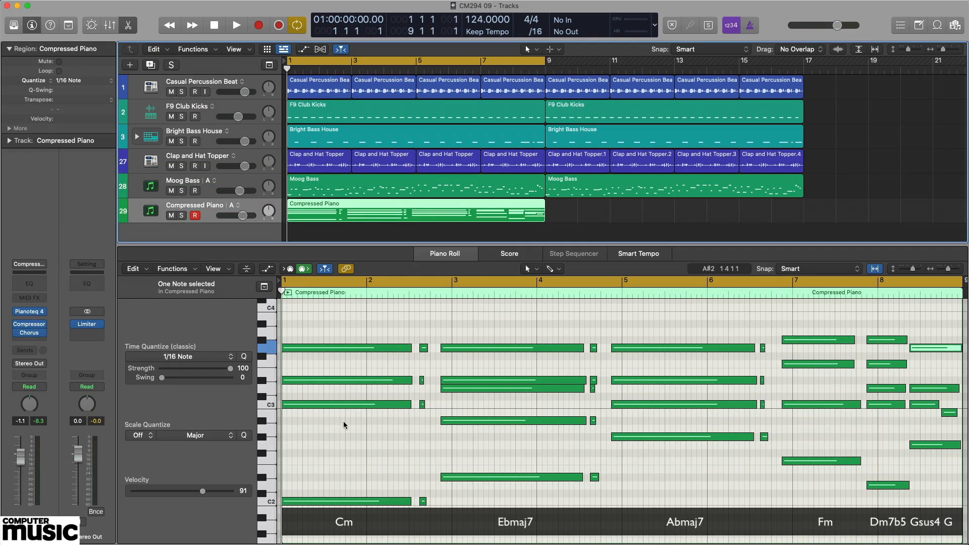
- Audition the upper notes of the Cm, Ebmaj7, Abmaj7 and Fm chords, followed by the full Dm7b5, Gsus4 and G chords
{"action": "left_click_drag", "start_coordinate": [344, 423], "coordinate": [361, 324]}
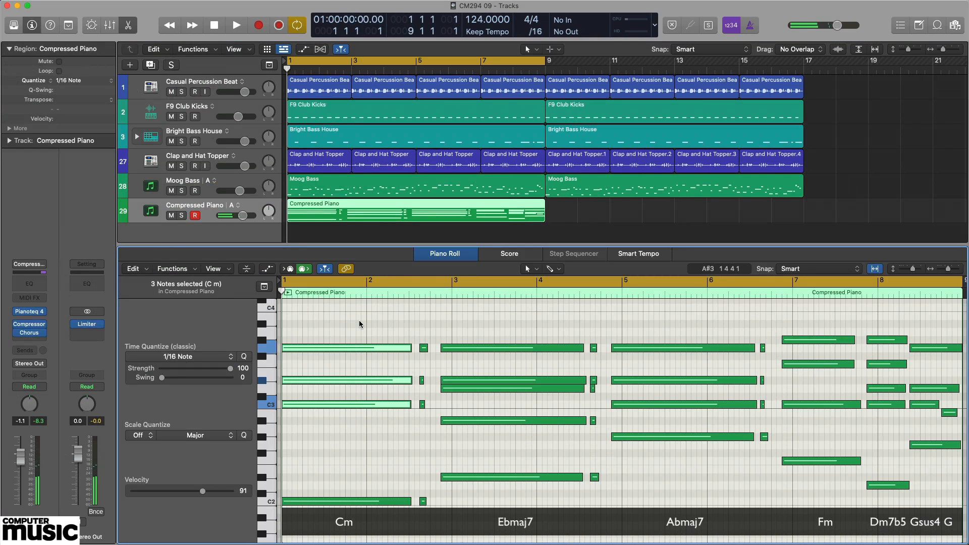
{"action": "left_click_drag", "start_coordinate": [511, 438], "coordinate": [522, 333]}
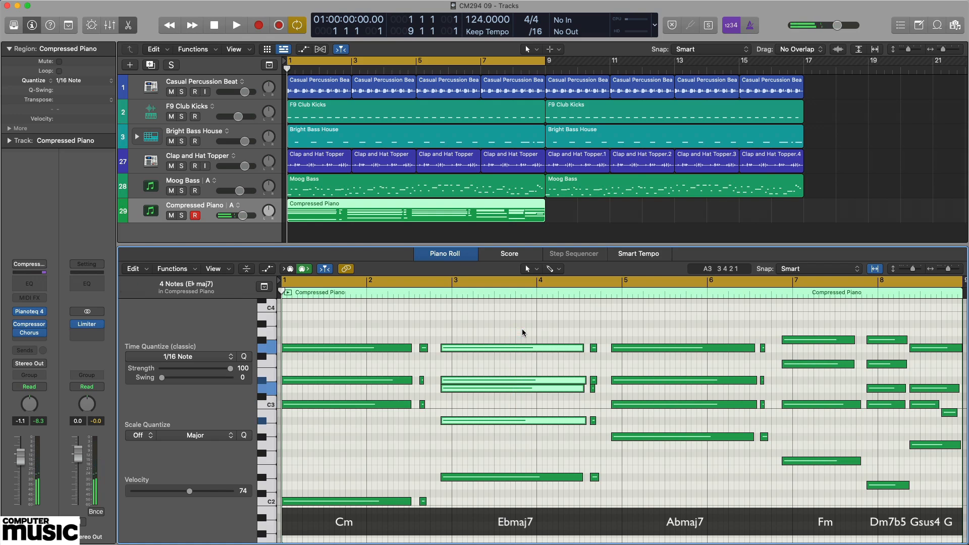
{"action": "left_click_drag", "start_coordinate": [665, 454], "coordinate": [672, 334]}
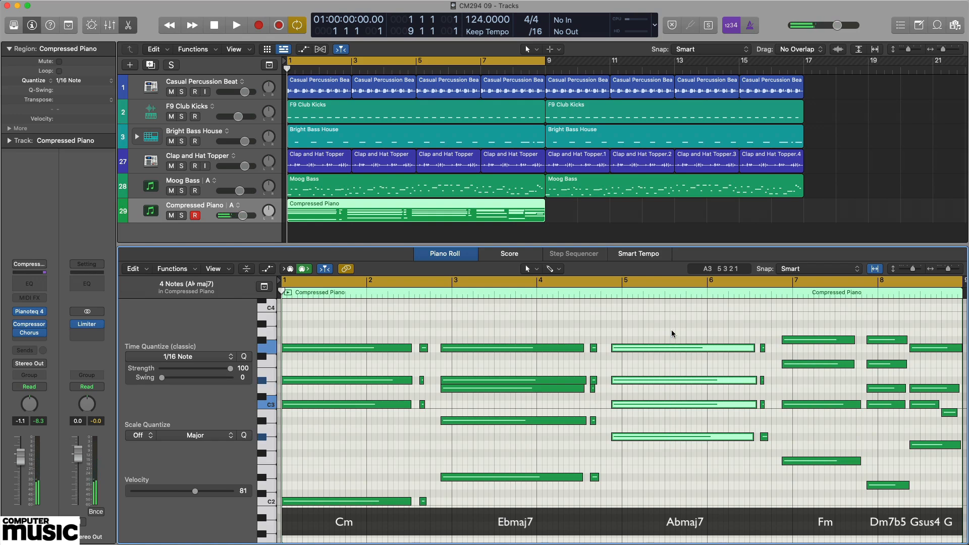
{"action": "left_click_drag", "start_coordinate": [825, 429], "coordinate": [826, 332]}
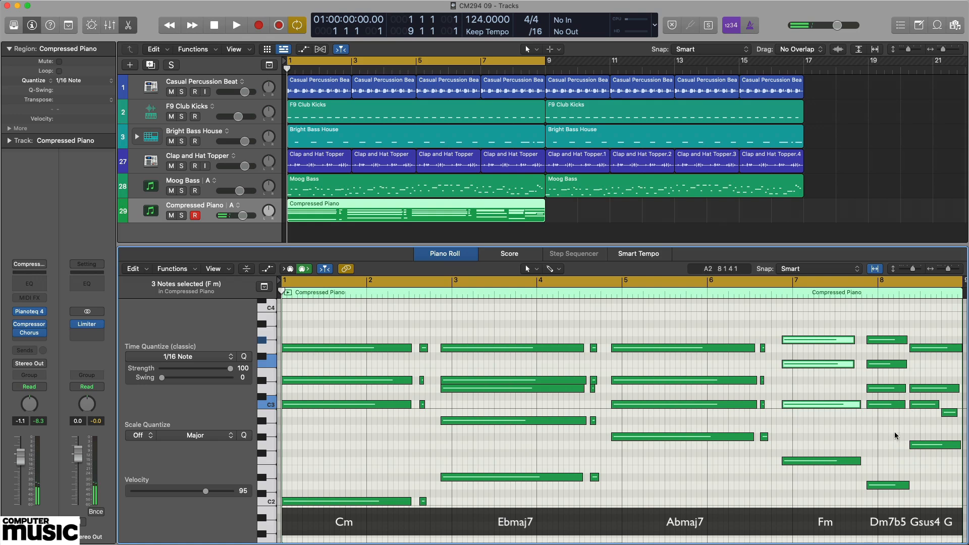
{"action": "left_click_drag", "start_coordinate": [891, 502], "coordinate": [881, 317]}
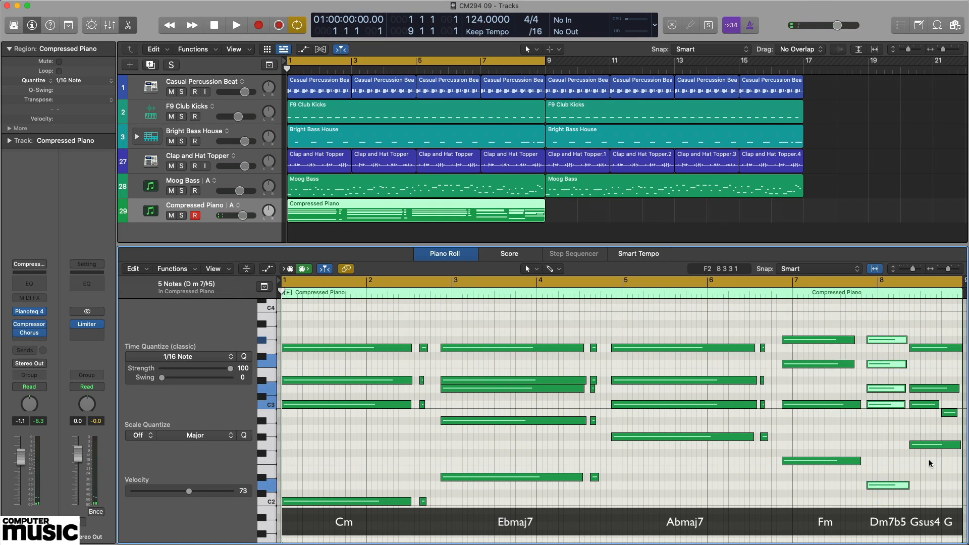
{"action": "left_click_drag", "start_coordinate": [930, 463], "coordinate": [912, 313]}
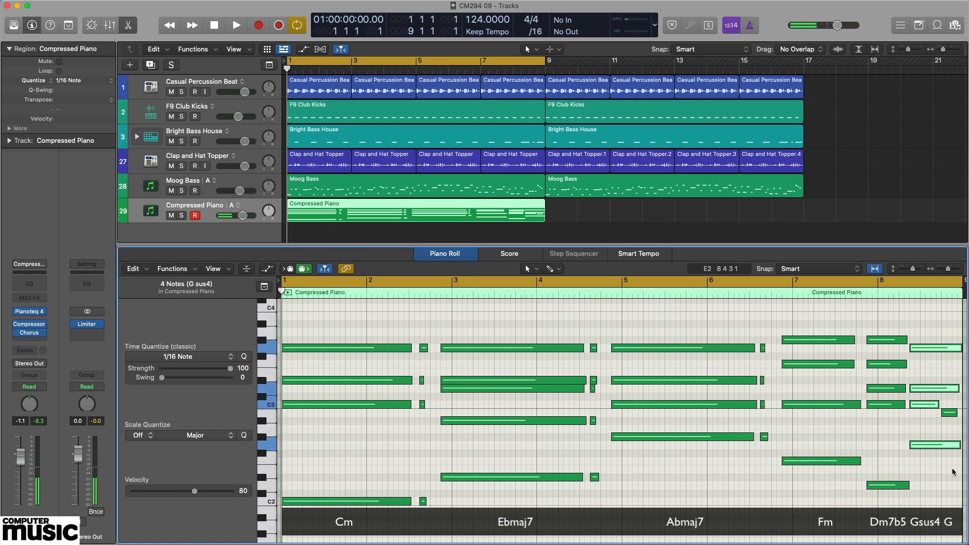
{"action": "left_click_drag", "start_coordinate": [954, 472], "coordinate": [921, 339]}
- Play the eight-bar Cm progression from the beginning with the full arrangement, and stop playback
{"action": "key", "text": "space"}
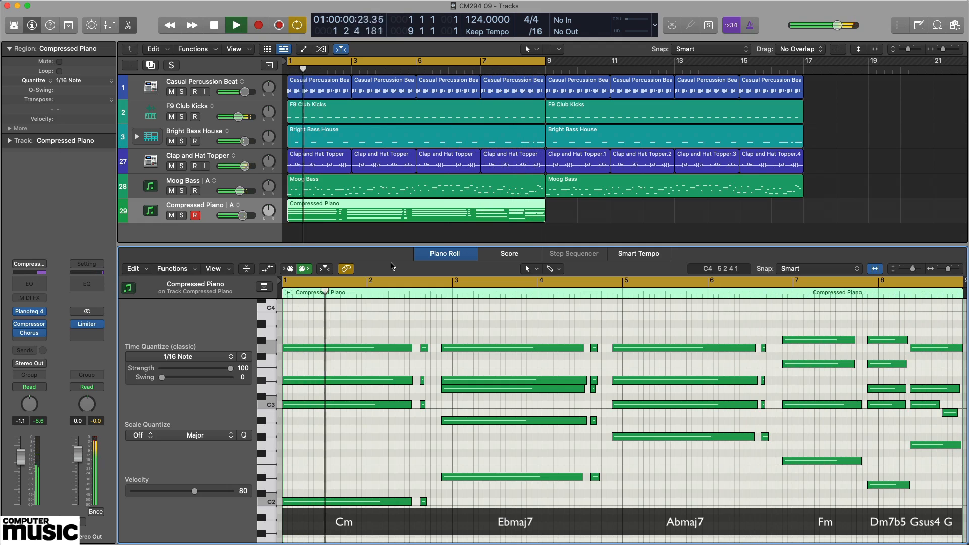
{"action": "key", "text": "space"}
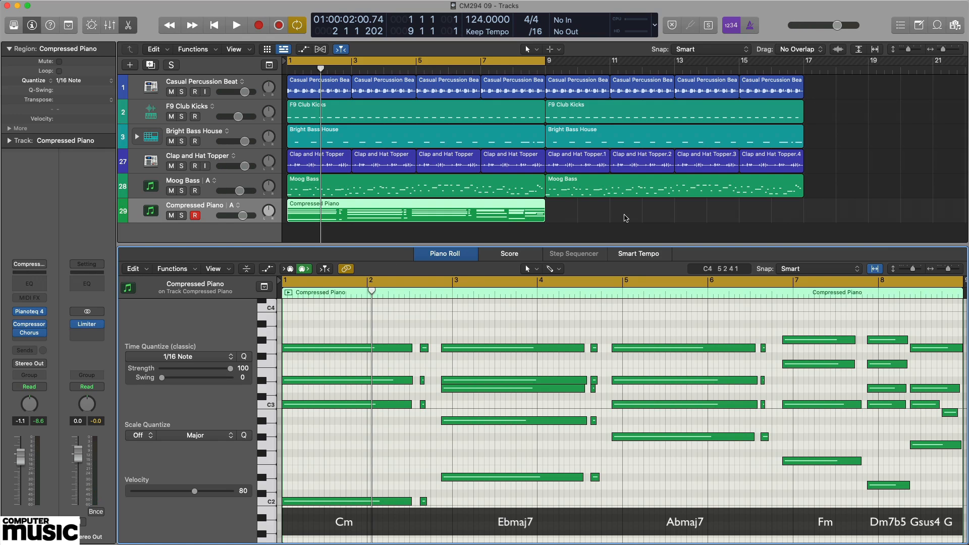
- Place the playhead at bar 7, play the closing Fm–Dm7b5–Gsus4–G bars back into the cycle start, and stop playback
{"action": "key", "text": "c"}
{"action": "key", "text": "c"}
{"action": "left_click", "coordinate": [782, 297]}
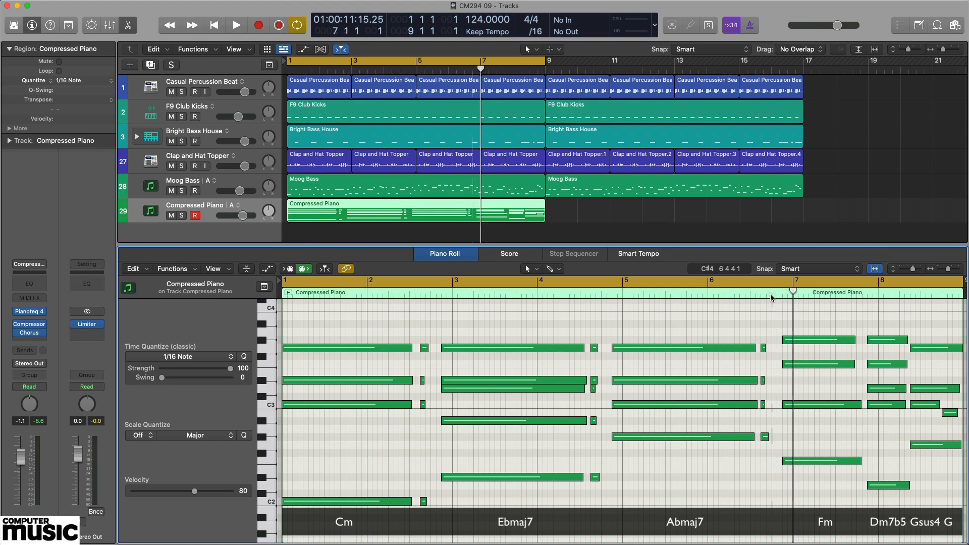
{"action": "left_click", "coordinate": [771, 296]}
{"action": "key", "text": "space"}
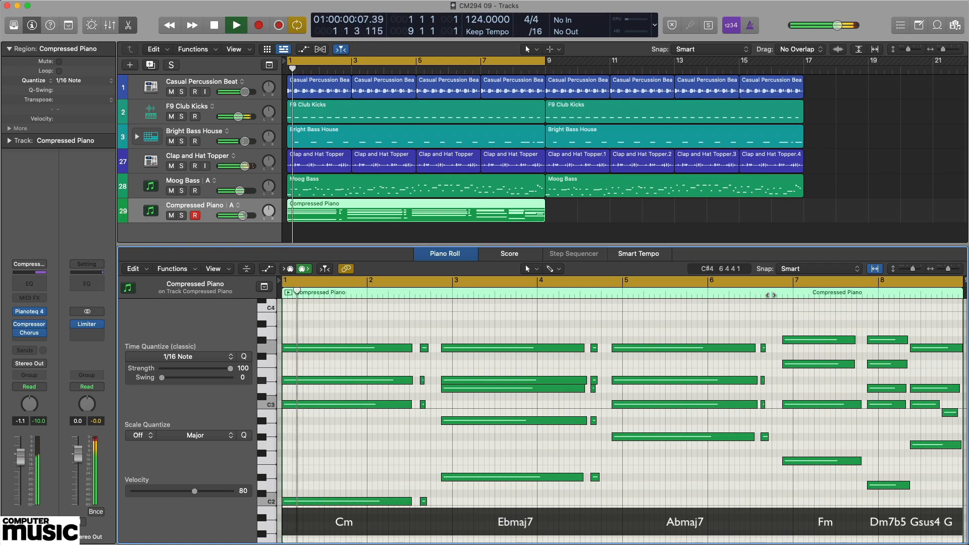
{"action": "key", "text": "space"}
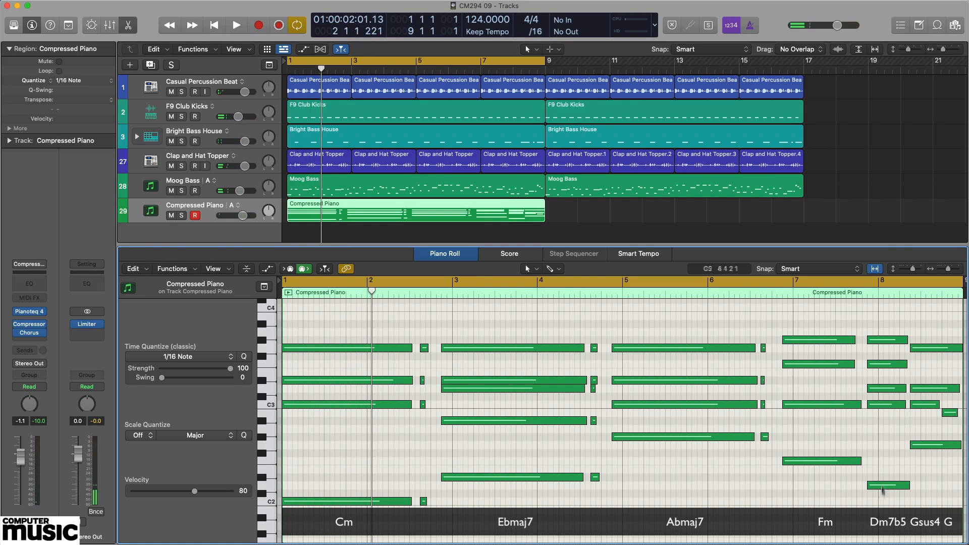
- Audition the Dm7b5, Gsus4 and G chords in bar 8 one after another
{"action": "left_click_drag", "start_coordinate": [882, 488], "coordinate": [886, 330]}
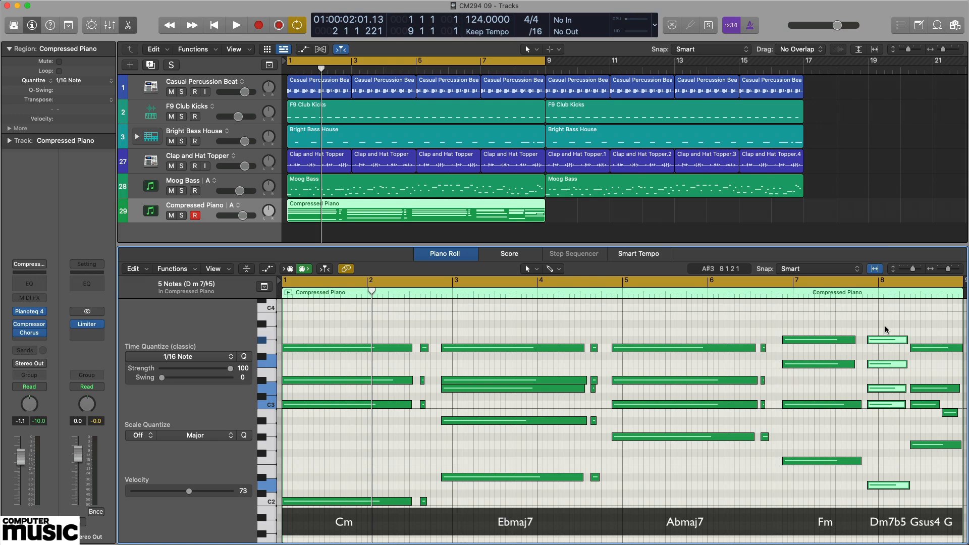
{"action": "left_click_drag", "start_coordinate": [932, 470], "coordinate": [921, 337]}
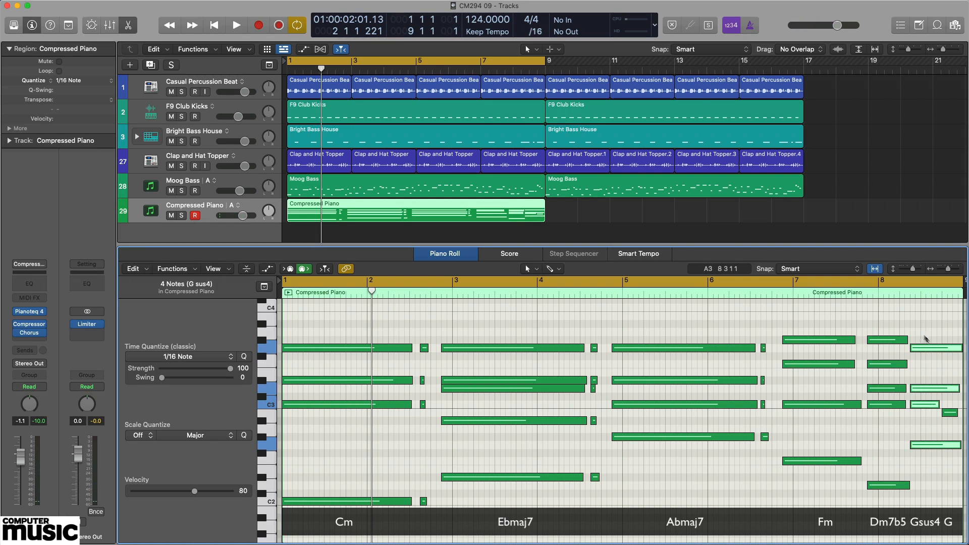
{"action": "left_click_drag", "start_coordinate": [947, 460], "coordinate": [918, 341]}
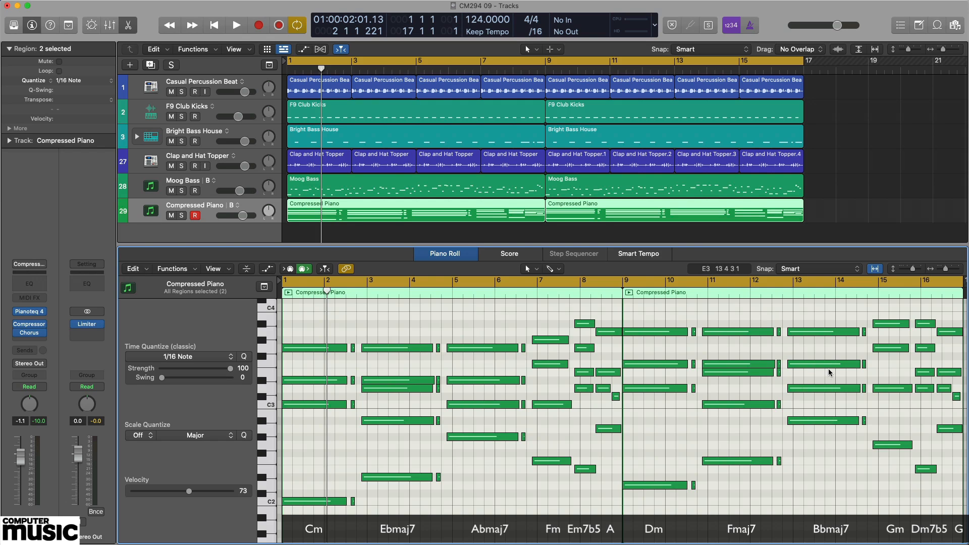
- Audition the upper notes of the bar-9 Dm chord, and the Em7b5 and A chords in bar 8 leading into the full Dm chord
{"action": "left_click_drag", "start_coordinate": [651, 423], "coordinate": [652, 315]}
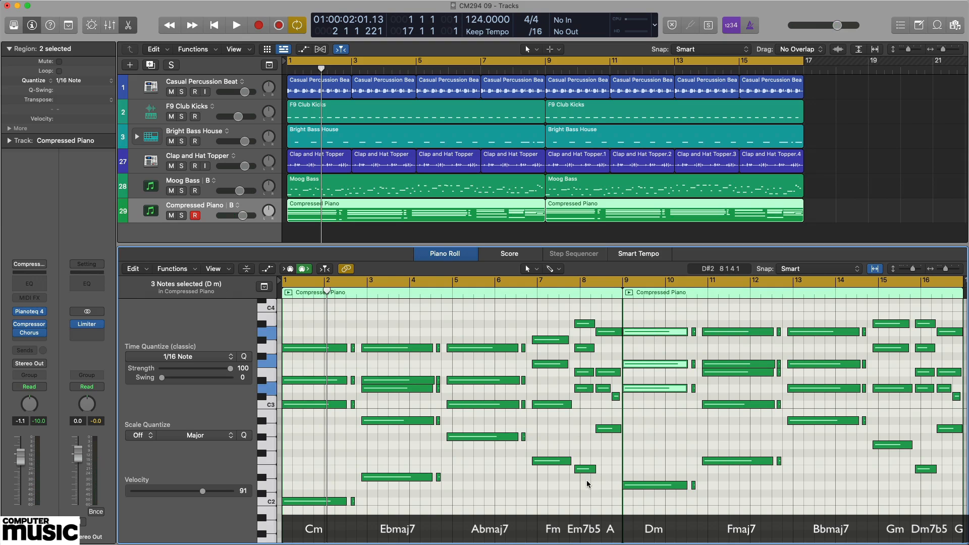
{"action": "left_click_drag", "start_coordinate": [587, 484], "coordinate": [587, 317]}
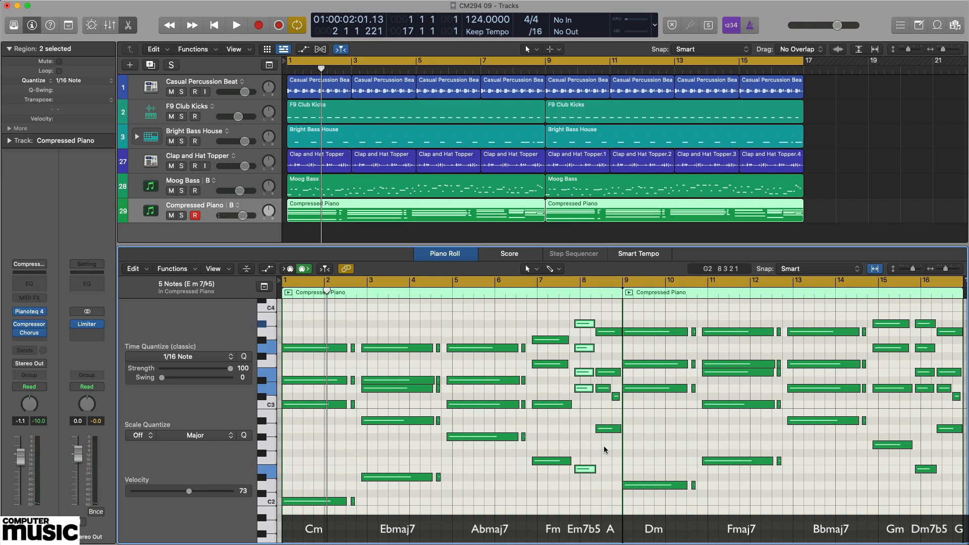
{"action": "left_click_drag", "start_coordinate": [605, 450], "coordinate": [604, 317]}
{"action": "left_click_drag", "start_coordinate": [613, 445], "coordinate": [616, 332]}
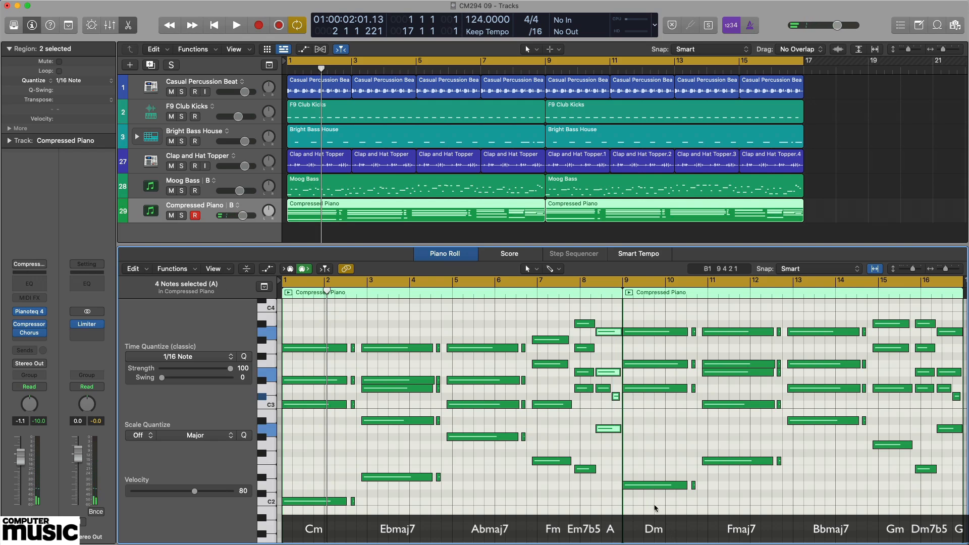
{"action": "left_click_drag", "start_coordinate": [647, 500], "coordinate": [646, 318]}
- Play the modulating 16-bar progression from the beginning with no notes selected, and stop playback
{"action": "key", "text": "space"}
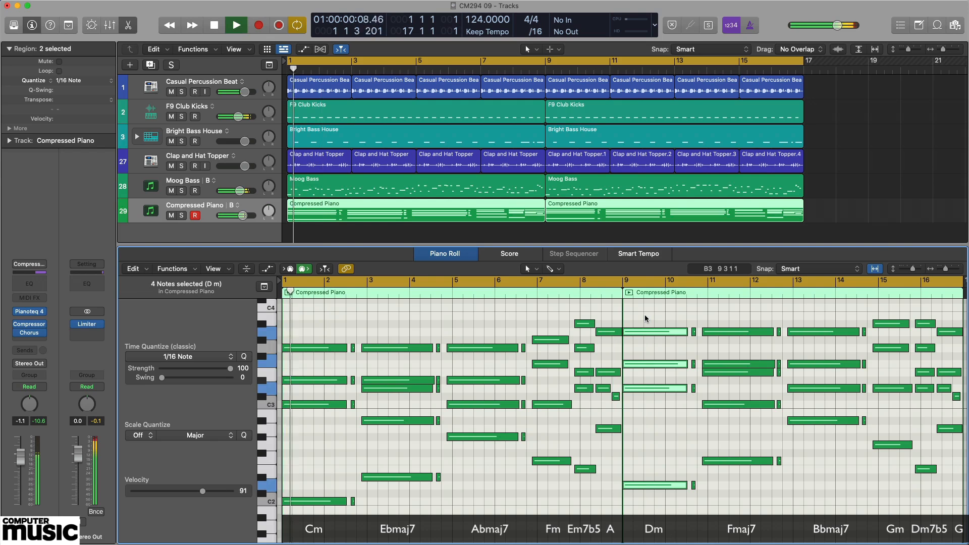
{"action": "left_click", "coordinate": [646, 319]}
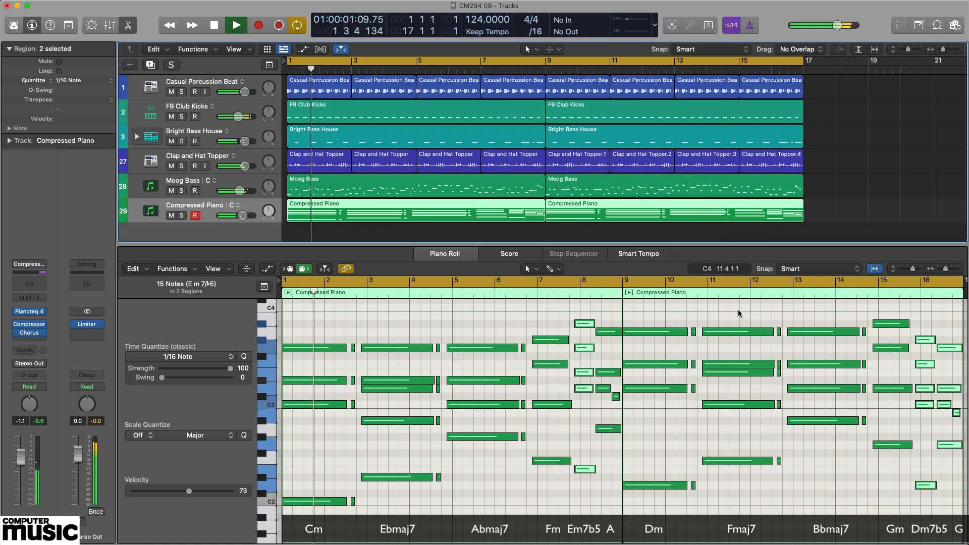
{"action": "key", "text": "space"}
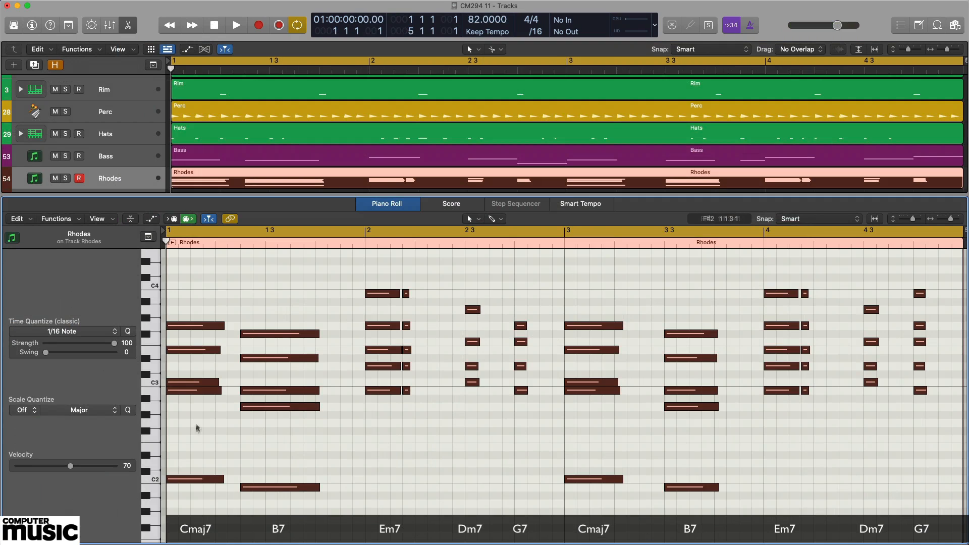
- Audition the upper notes of the first Cmaj7 chord and the first Em7 chord, and play the four-bar Rhodes loop before stopping playback
{"action": "left_click_drag", "start_coordinate": [193, 417], "coordinate": [205, 303]}
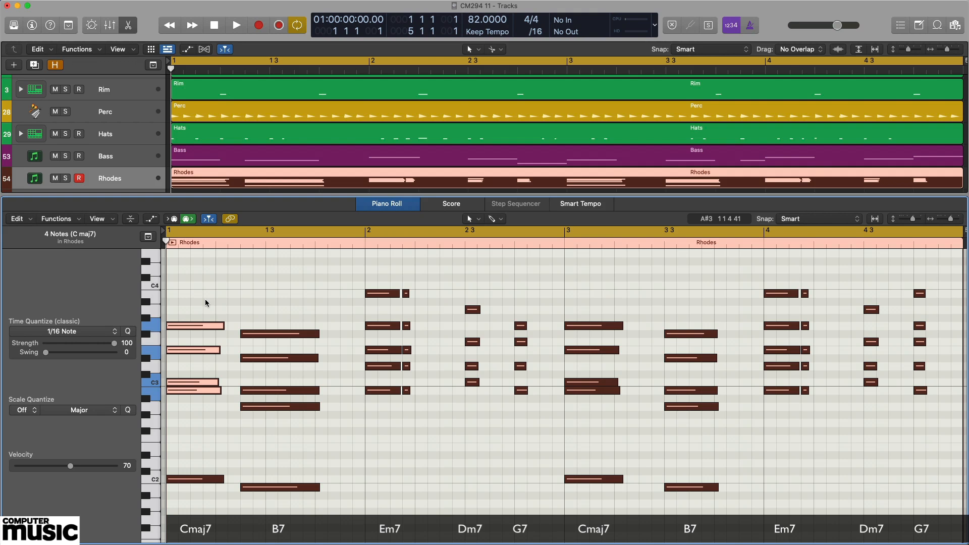
{"action": "left_click_drag", "start_coordinate": [384, 414], "coordinate": [393, 273]}
{"action": "key", "text": "space"}
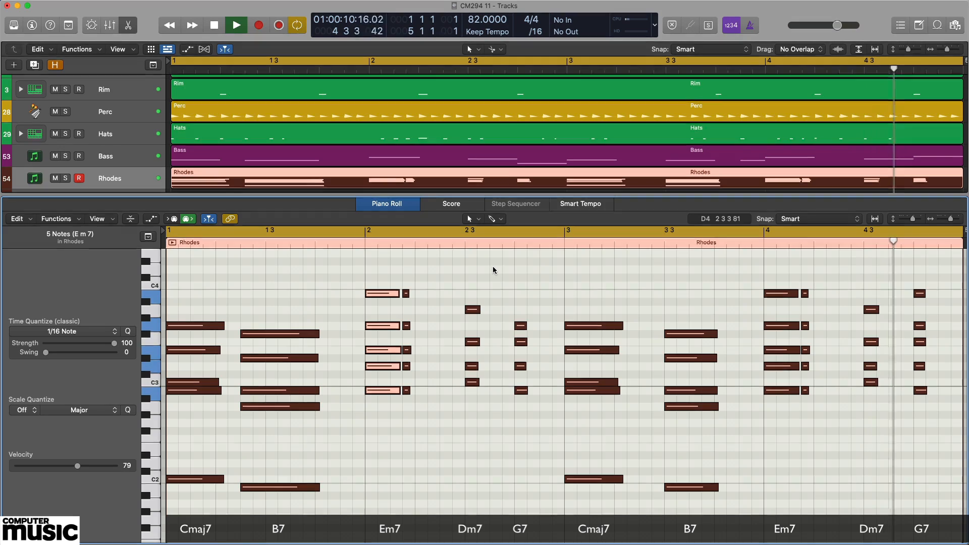
{"action": "key", "text": "space"}
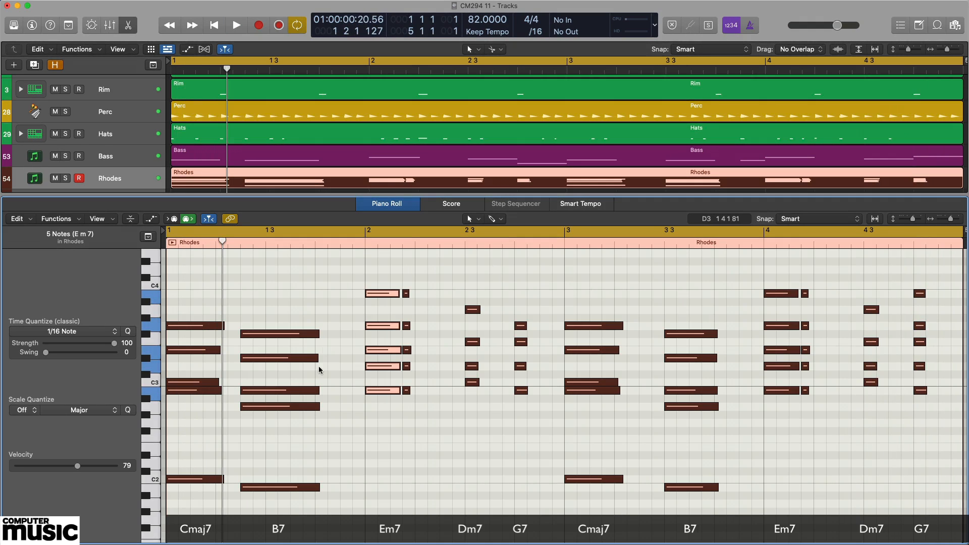
- Audition the first Cmaj7, B7, Em7, Dm7 and G7 Rhodes chords in order across bars 1 and 2
{"action": "left_click", "coordinate": [190, 399]}
{"action": "left_click_drag", "start_coordinate": [184, 402], "coordinate": [199, 316]}
{"action": "left_click_drag", "start_coordinate": [271, 426], "coordinate": [281, 318]}
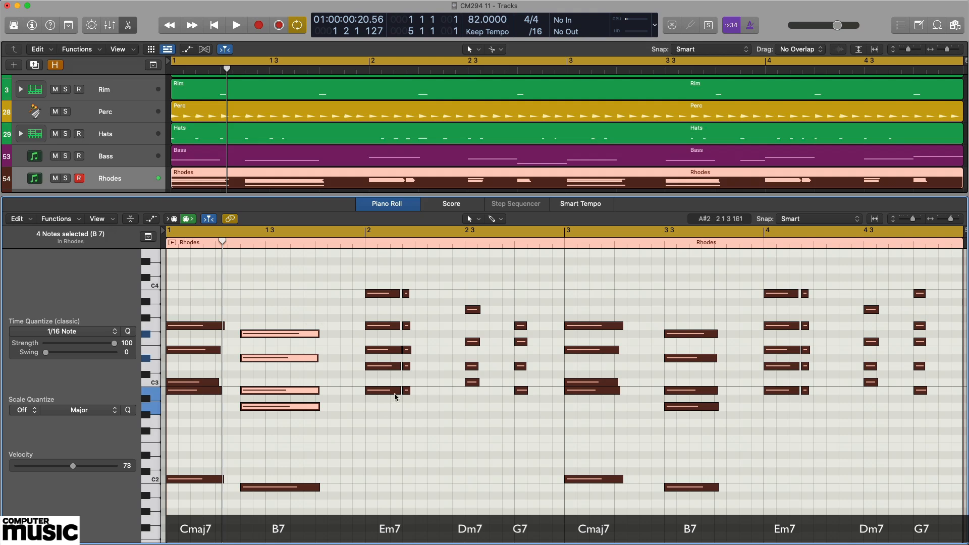
{"action": "left_click_drag", "start_coordinate": [385, 398], "coordinate": [387, 309]}
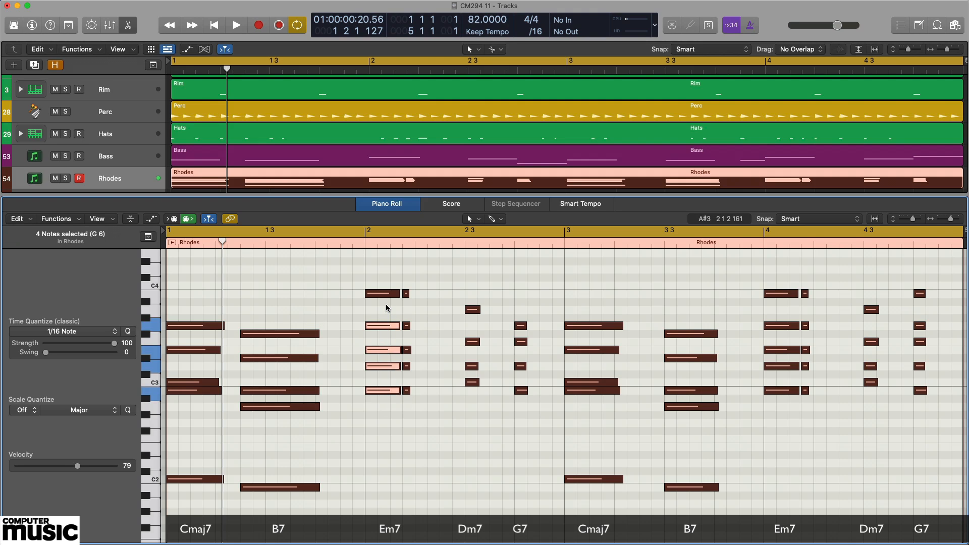
{"action": "left_click_drag", "start_coordinate": [477, 397], "coordinate": [474, 292]}
{"action": "left_click", "coordinate": [517, 399]}
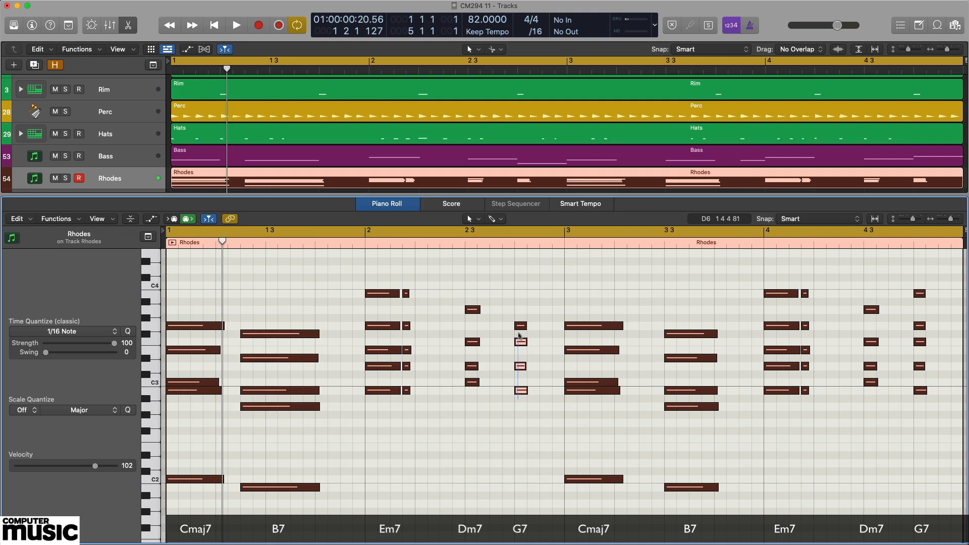
{"action": "left_click_drag", "start_coordinate": [517, 398], "coordinate": [517, 294]}
- Audition the second Cmaj7, B7, Em7, Dm7 and G7 Rhodes chords in order across bars 3 and 4, and clear the selection
{"action": "left_click", "coordinate": [598, 409]}
{"action": "left_click_drag", "start_coordinate": [598, 408], "coordinate": [600, 310]}
{"action": "left_click_drag", "start_coordinate": [700, 438], "coordinate": [683, 316]}
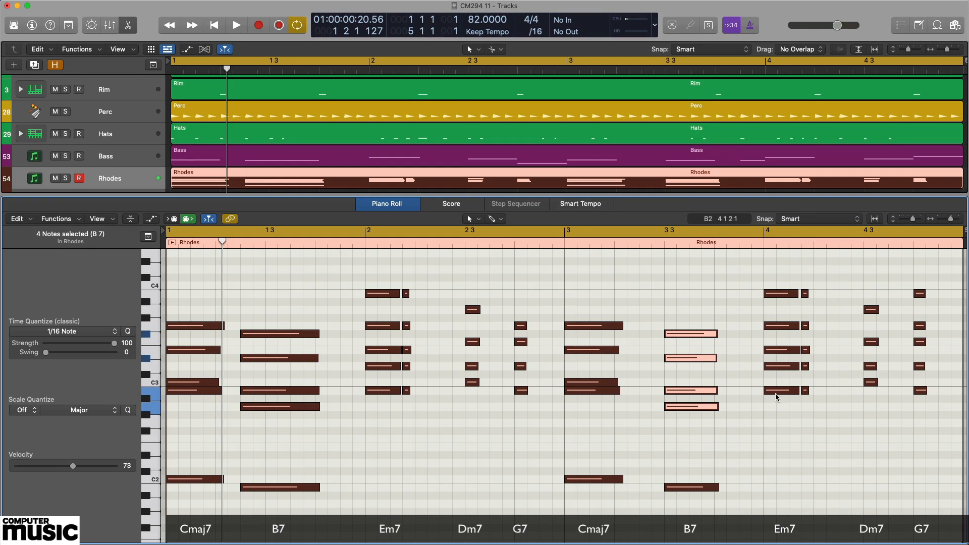
{"action": "left_click_drag", "start_coordinate": [781, 403], "coordinate": [776, 279]}
{"action": "left_click_drag", "start_coordinate": [880, 397], "coordinate": [870, 301]}
{"action": "left_click_drag", "start_coordinate": [921, 392], "coordinate": [912, 279]}
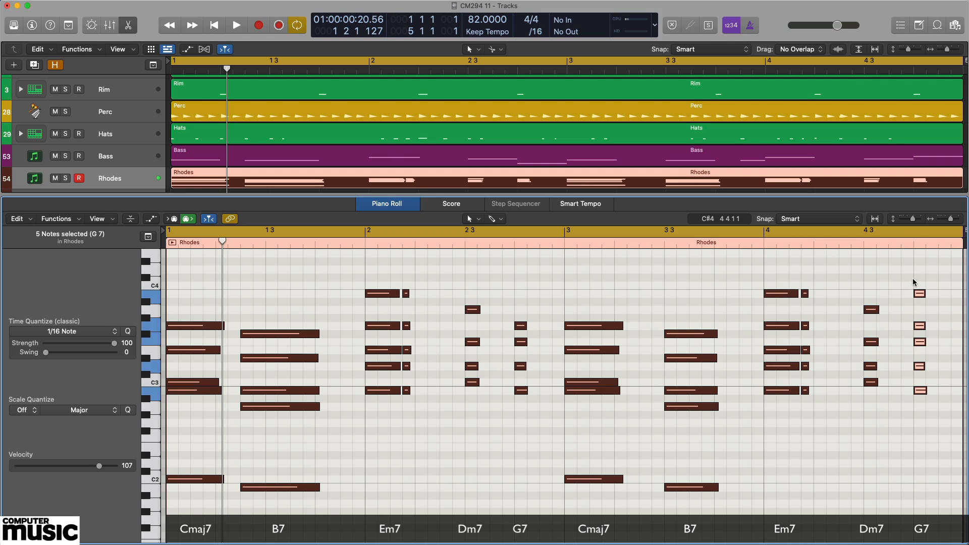
{"action": "left_click", "coordinate": [898, 405]}
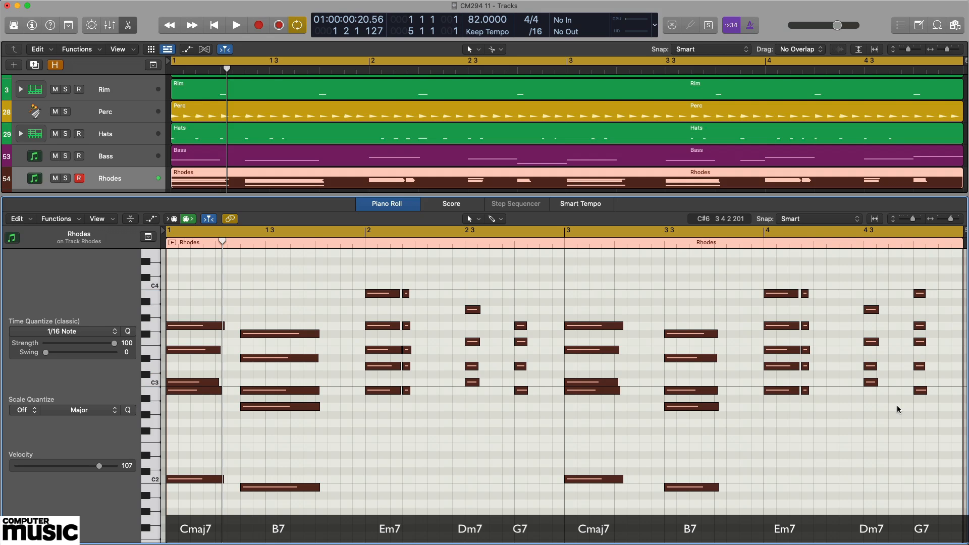
- Play the four-bar Rhodes progression from the beginning, and stop playback during bar 4
{"action": "key", "text": "space"}
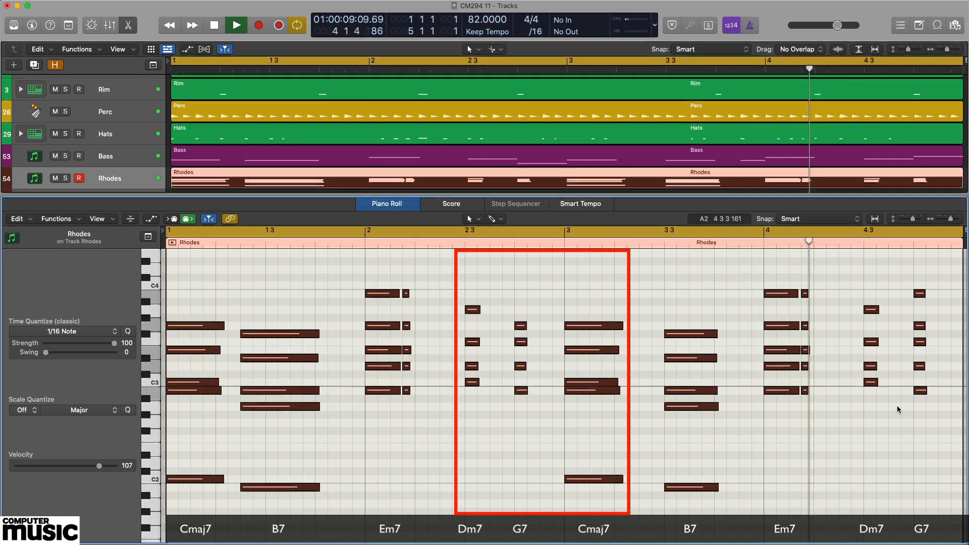
{"action": "key", "text": "space"}
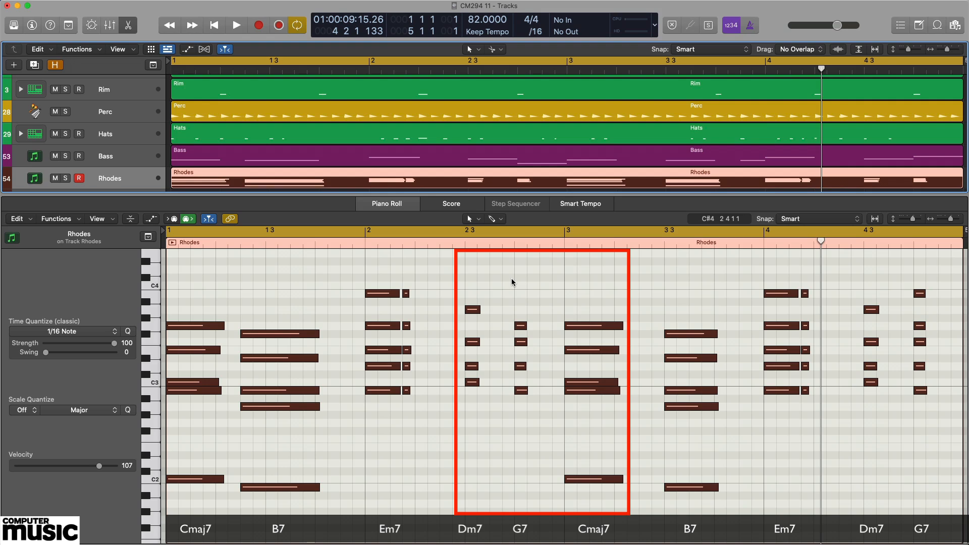
- Audition the bar-3 Cmaj7 chord, followed by the Dm7 and G7 chords that precede it
{"action": "left_click", "coordinate": [597, 528]}
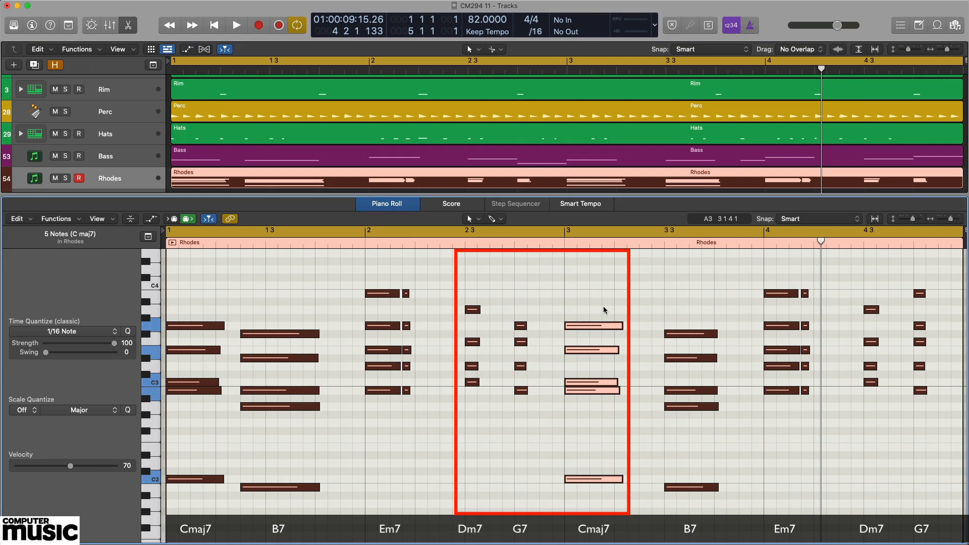
{"action": "left_click_drag", "start_coordinate": [475, 396], "coordinate": [477, 282]}
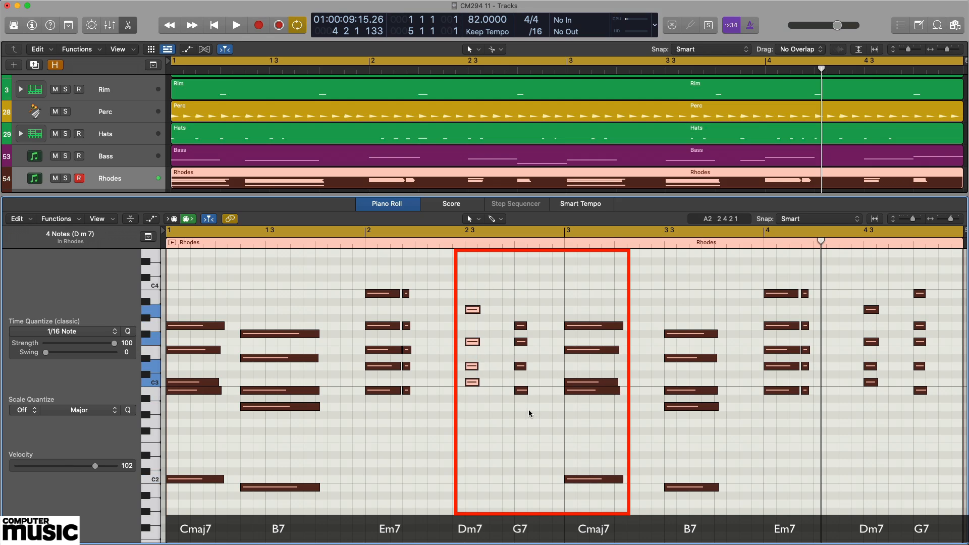
{"action": "left_click_drag", "start_coordinate": [522, 409], "coordinate": [518, 315]}
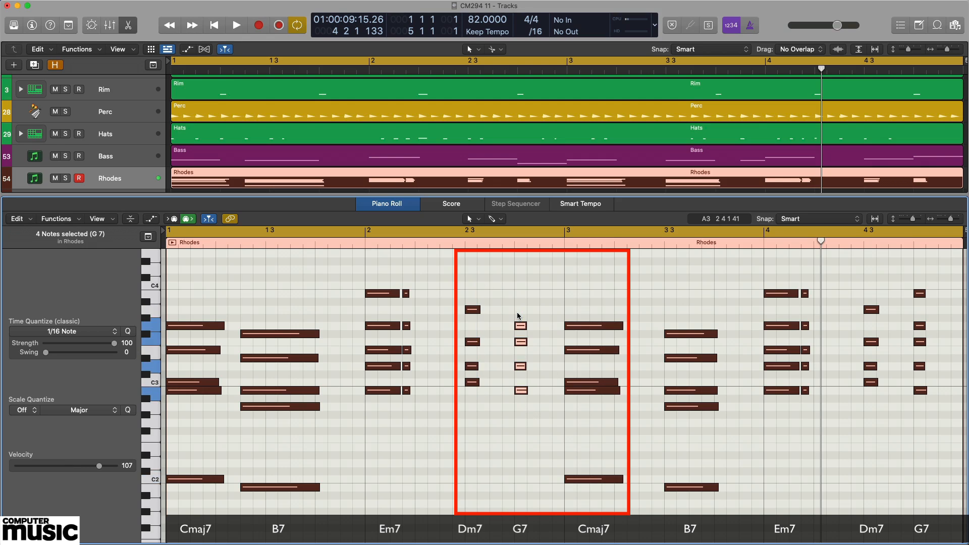
- Audition the Dm7–G7–Cmaj7 sequence across bars 2 and 3 in order, and play the four-bar loop with no notes selected
{"action": "left_click_drag", "start_coordinate": [475, 406], "coordinate": [478, 274]}
{"action": "left_click_drag", "start_coordinate": [517, 420], "coordinate": [520, 293]}
{"action": "left_click_drag", "start_coordinate": [580, 422], "coordinate": [583, 278]}
{"action": "left_click", "coordinate": [583, 278]}
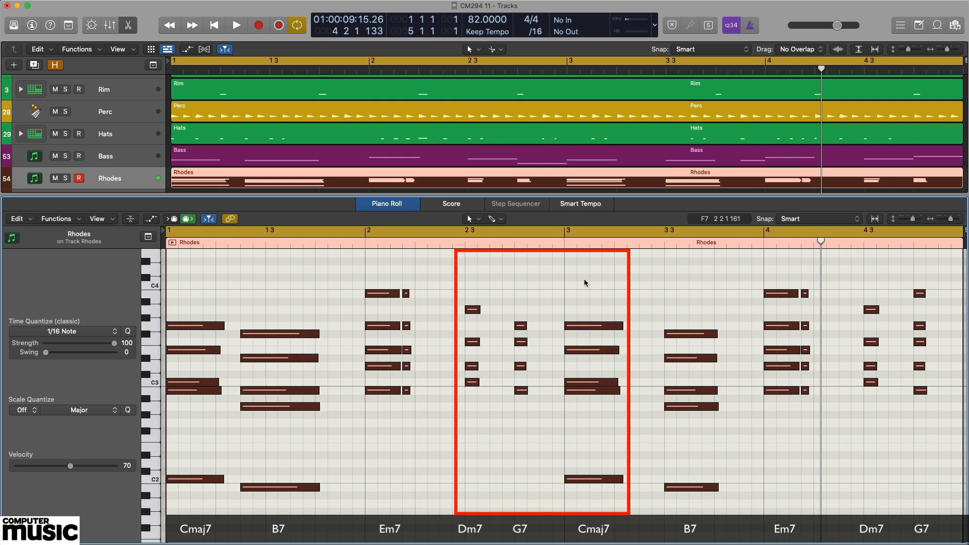
{"action": "key", "text": "space"}
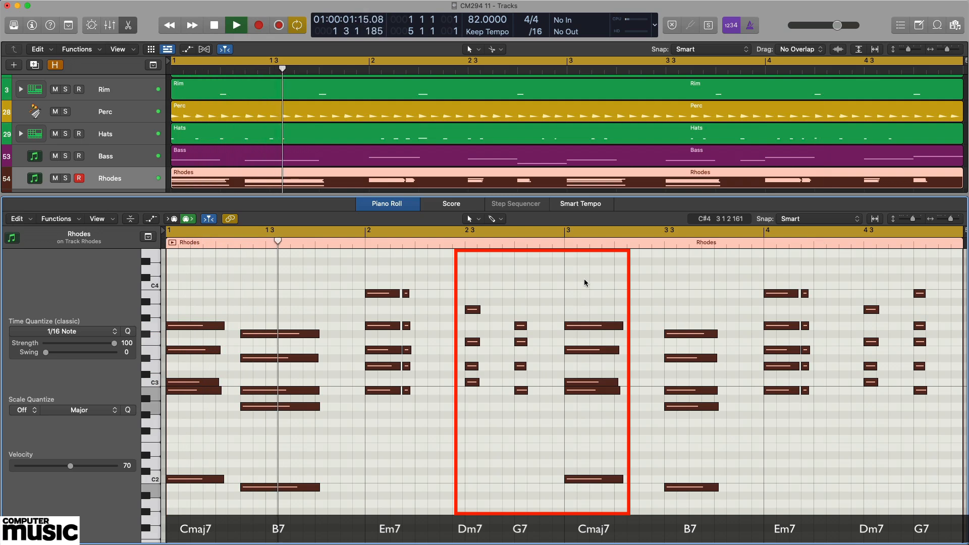